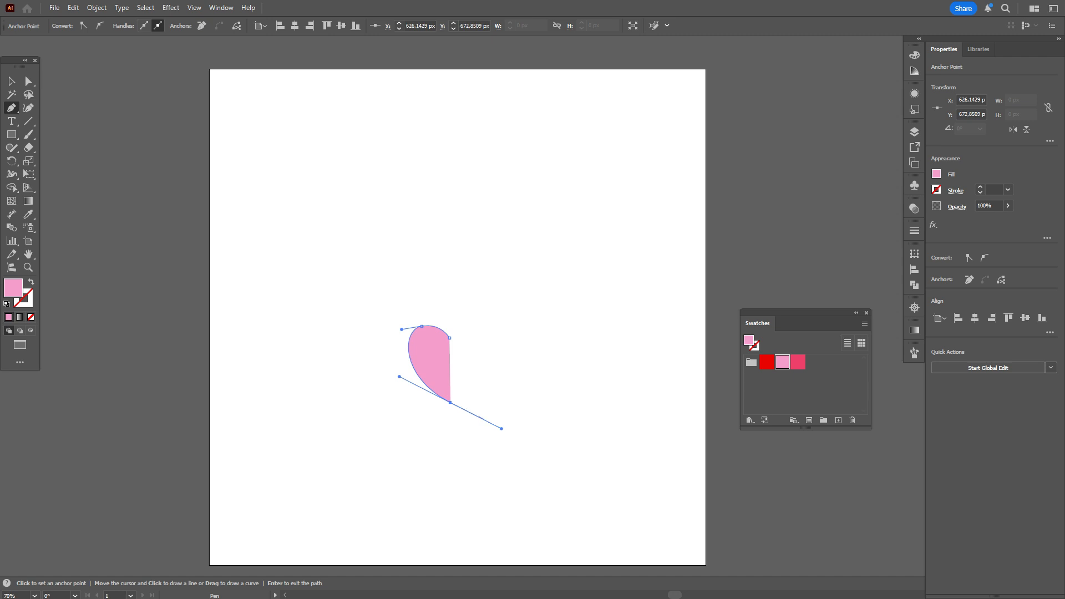
# Close the pink half-heart path and place its upper inner anchor directly above the bottom point
pyautogui.click(450, 402)
pyautogui.click(449, 337)
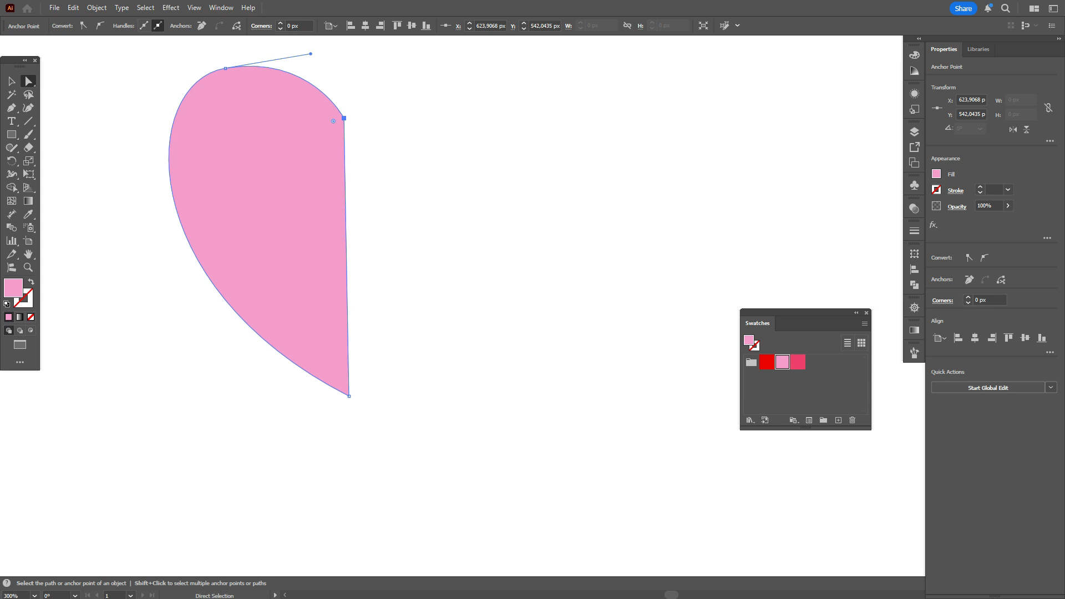
pyautogui.press('Right')
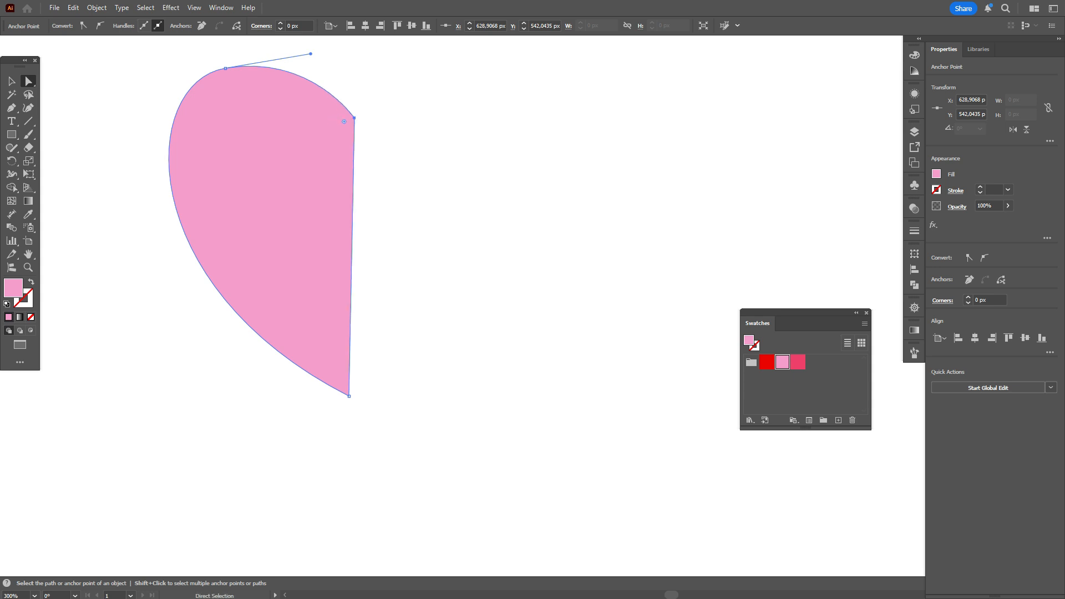
pyautogui.moveTo(354, 118); pyautogui.dragTo(349, 122)
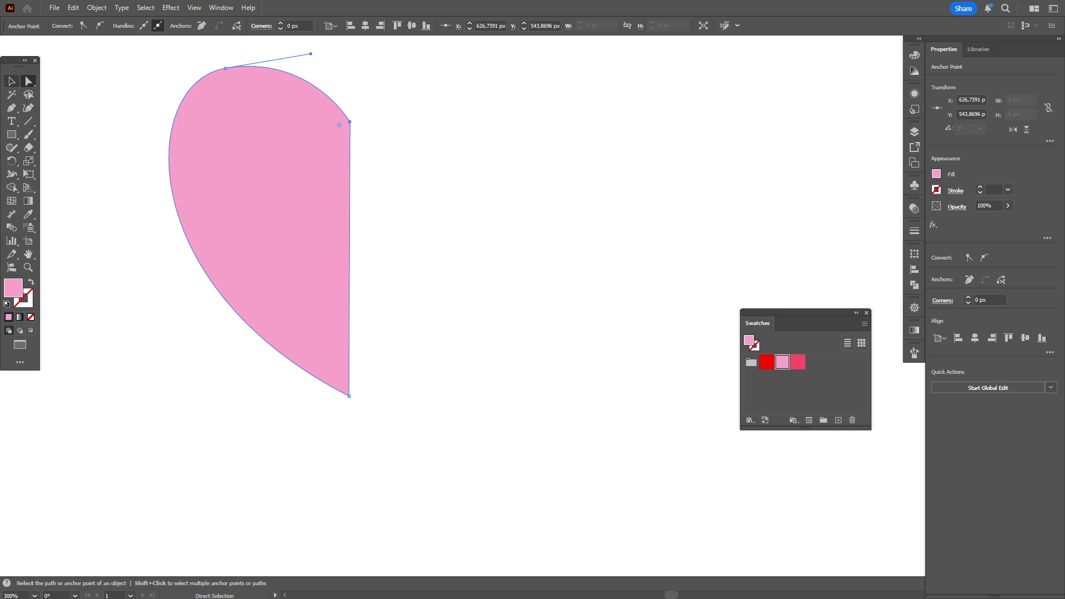
# Create a vertically reflected copy of the half heart and place it beside the original to form a heart
pyautogui.click(11, 80)
pyautogui.click(122, 144)
pyautogui.click(250, 178)
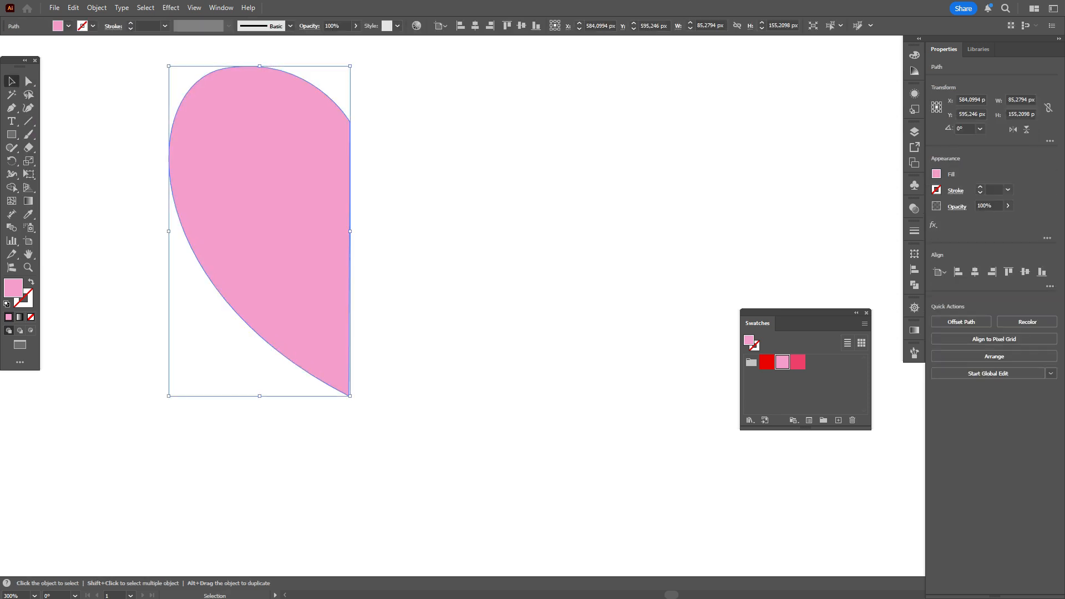
pyautogui.rightClick(320, 190)
pyautogui.moveTo(357, 492)
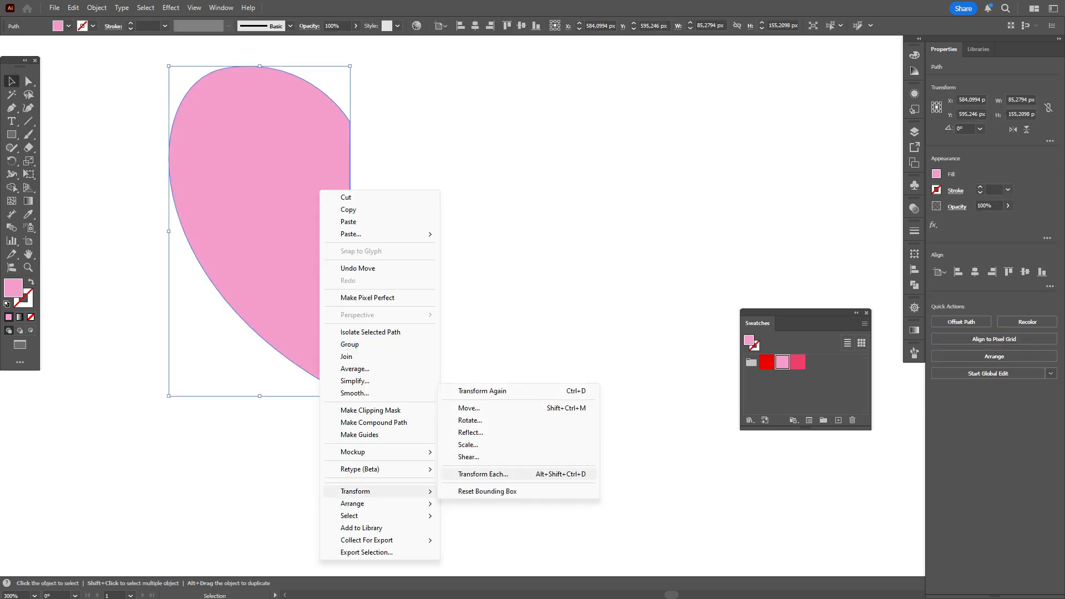
pyautogui.click(470, 432)
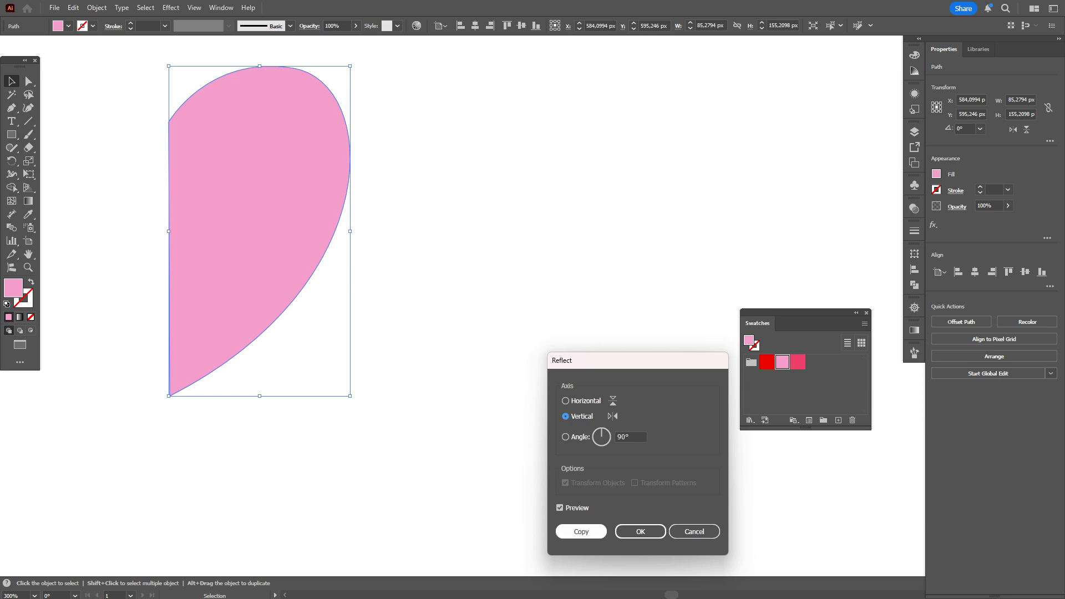
pyautogui.click(581, 532)
pyautogui.moveTo(282, 222); pyautogui.dragTo(461, 221)
pyautogui.click(598, 222)
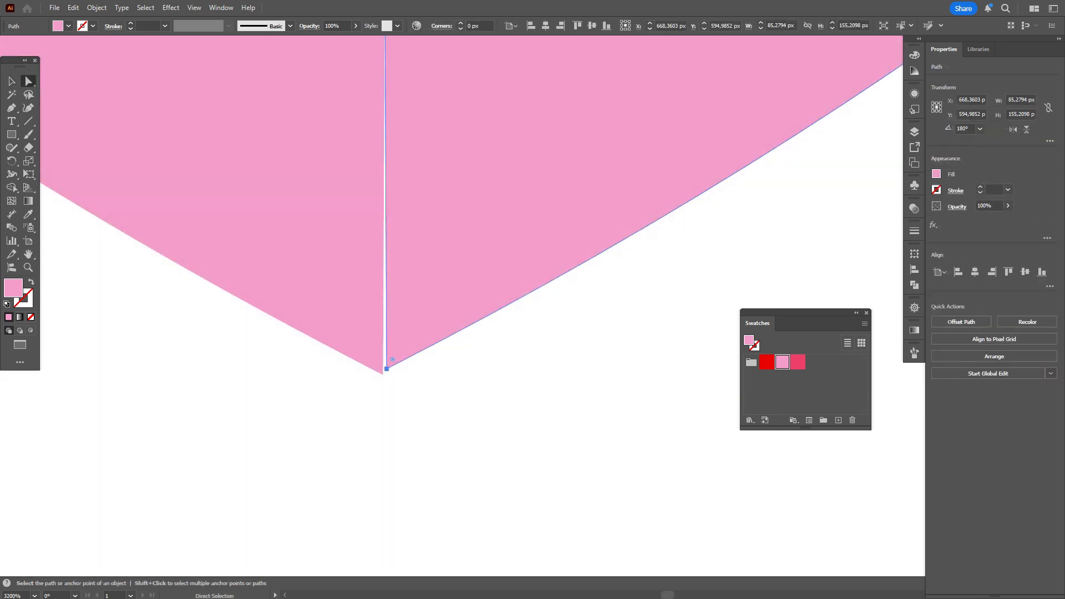
# Move the mirrored half's bottom anchor onto the original half's tip and unite both halves into one heart
pyautogui.moveTo(387, 368); pyautogui.dragTo(382, 374)
pyautogui.click(427, 404)
pyautogui.click(419, 325)
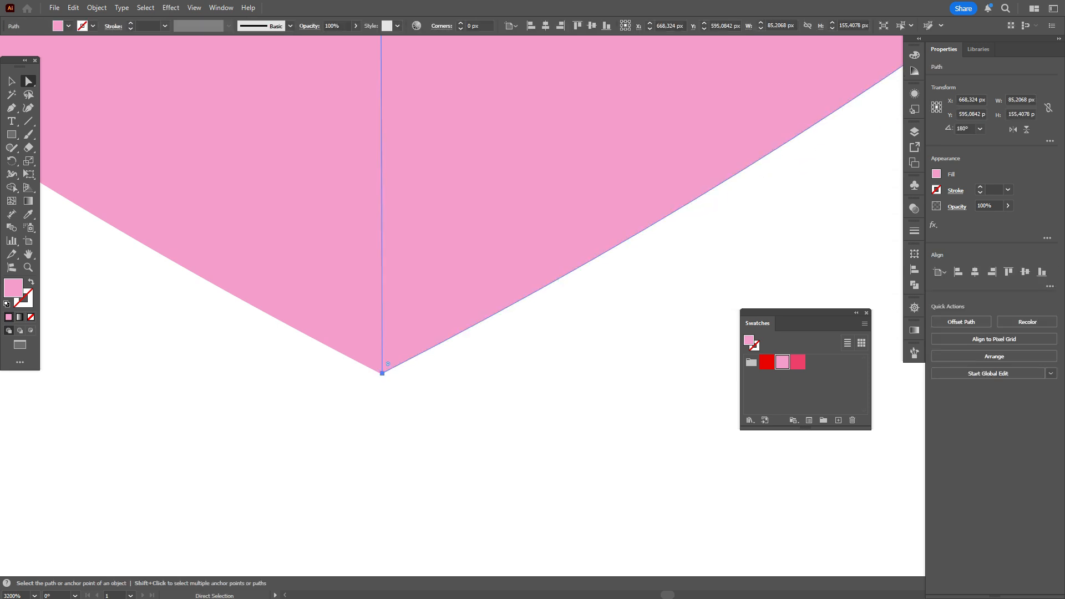
pyautogui.moveTo(382, 373); pyautogui.dragTo(382, 374)
pyautogui.click(427, 404)
pyautogui.scroll(3, 471, 250)
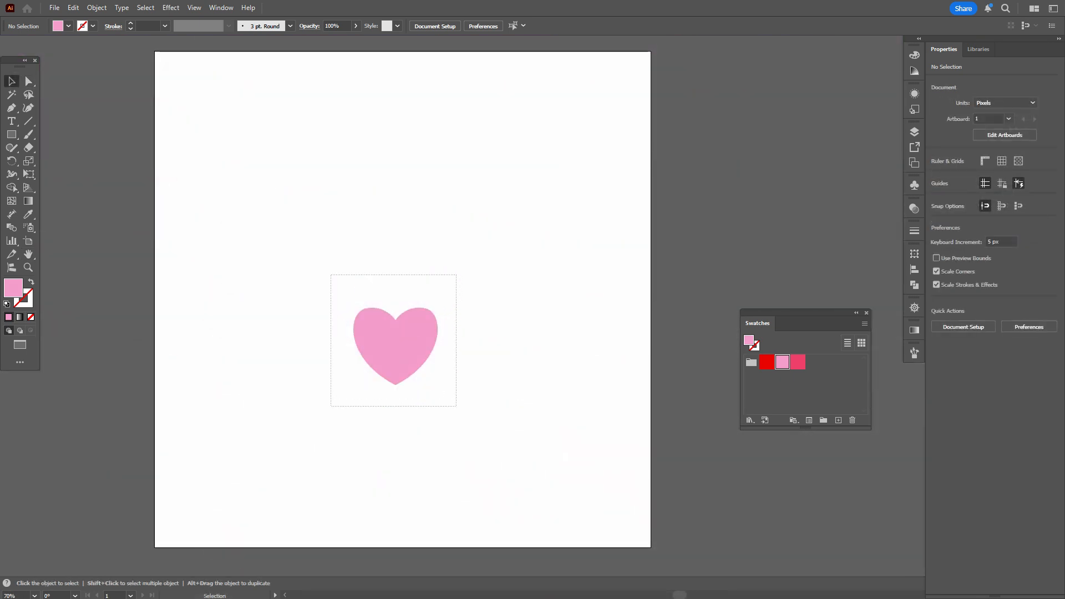
pyautogui.moveTo(331, 275); pyautogui.dragTo(456, 406)
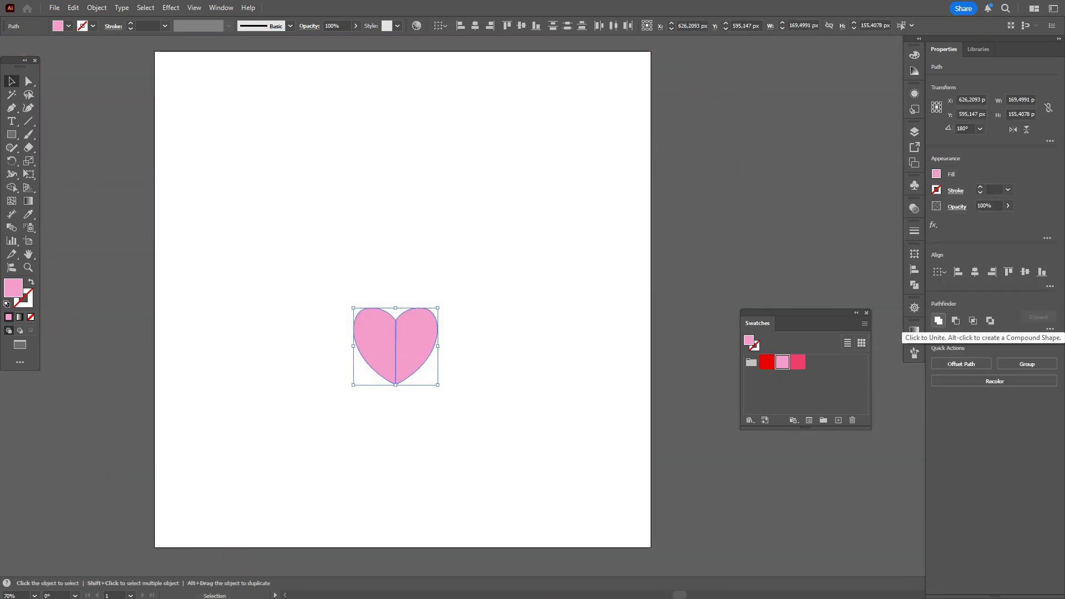
pyautogui.click(937, 321)
# Duplicate the heart, fill the copy red, and enlarge it to about 1145 px wide over the artboard
pyautogui.moveTo(400, 333); pyautogui.dragTo(903, 309)
pyautogui.click(766, 362)
pyautogui.moveTo(669, 309); pyautogui.dragTo(399, 303)
pyautogui.keyDown('shift'); pyautogui.moveTo(633, 302); pyautogui.dragTo(674, 303); pyautogui.keyUp('shift')
pyautogui.moveTo(390, 303); pyautogui.dragTo(400, 301)
# Send the large red heart to the back, behind the small pink heart
pyautogui.rightClick(598, 203)
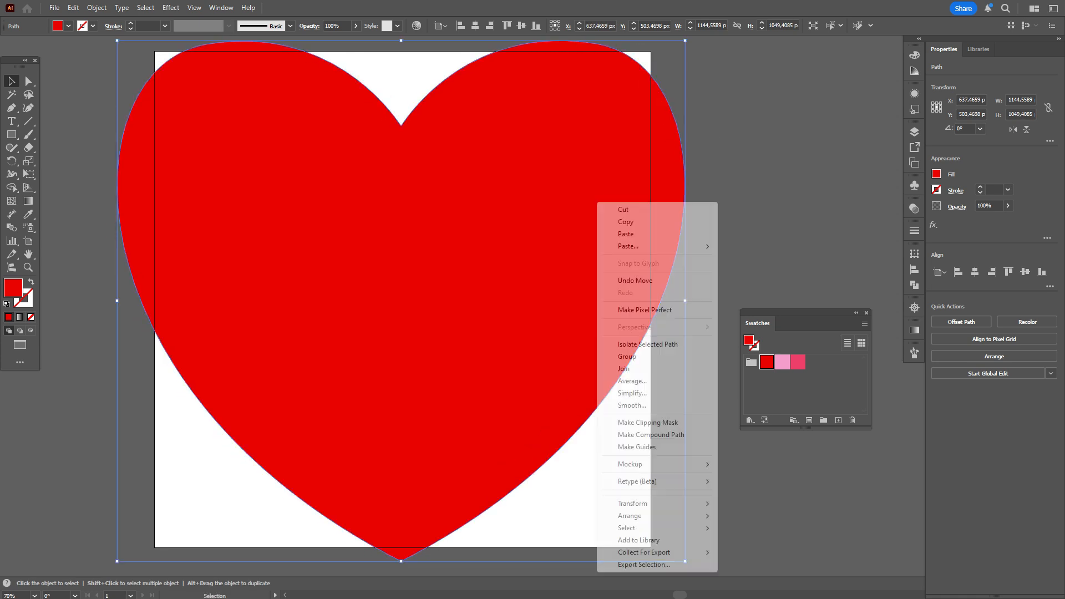
pyautogui.moveTo(633, 516)
pyautogui.click(754, 552)
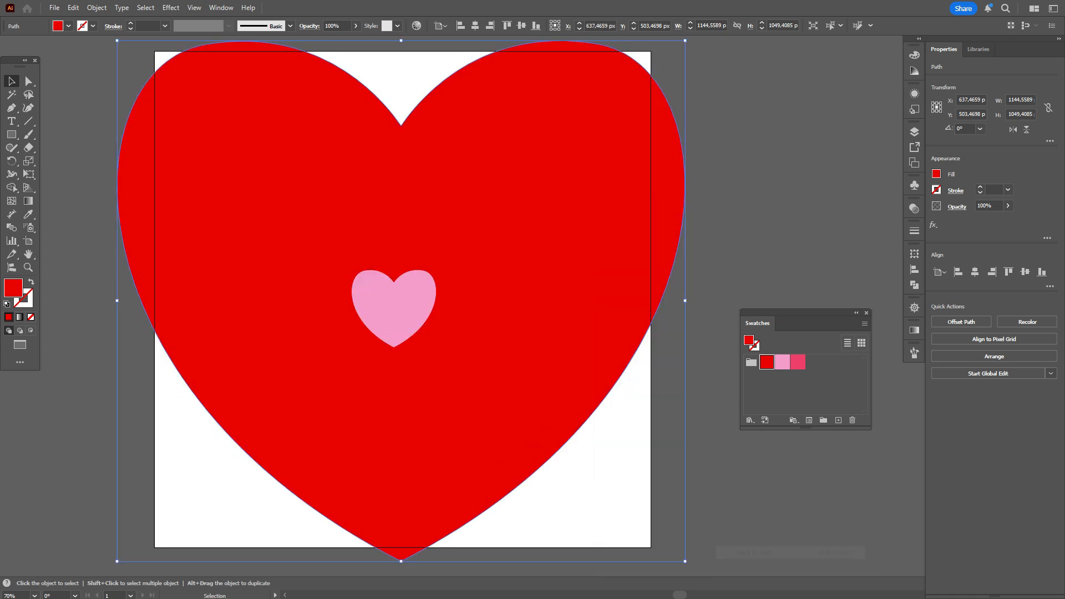
# Enlarge the red heart to about 1290 px wide and reposition it around the small pink heart
pyautogui.moveTo(684, 300); pyautogui.dragTo(757, 301)
pyautogui.moveTo(610, 267); pyautogui.dragTo(568, 283)
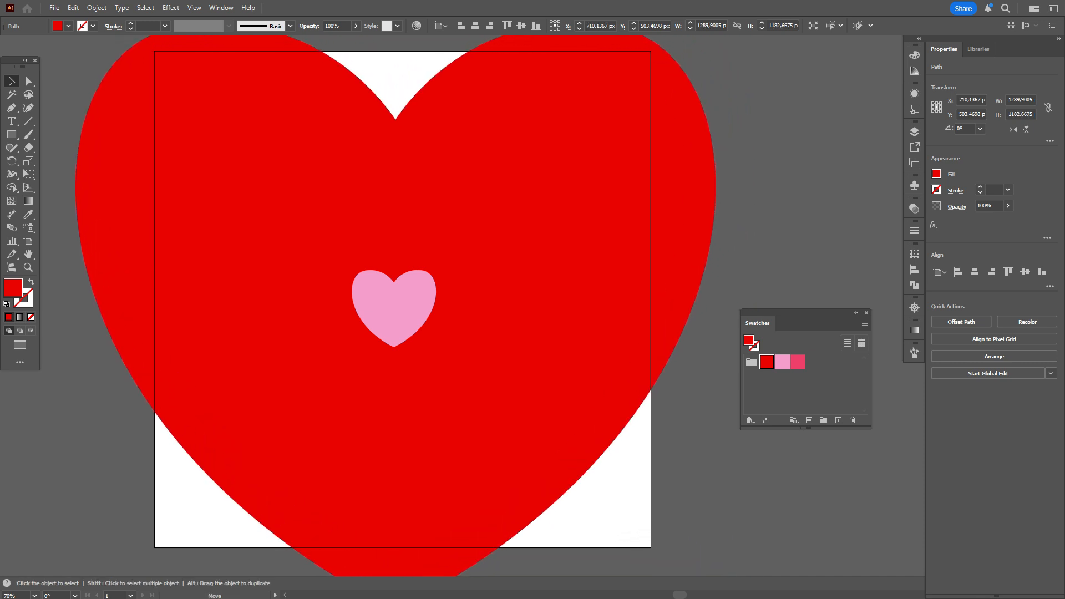
pyautogui.scroll(3, 568, 283)
pyautogui.scroll(-1, 569, 283)
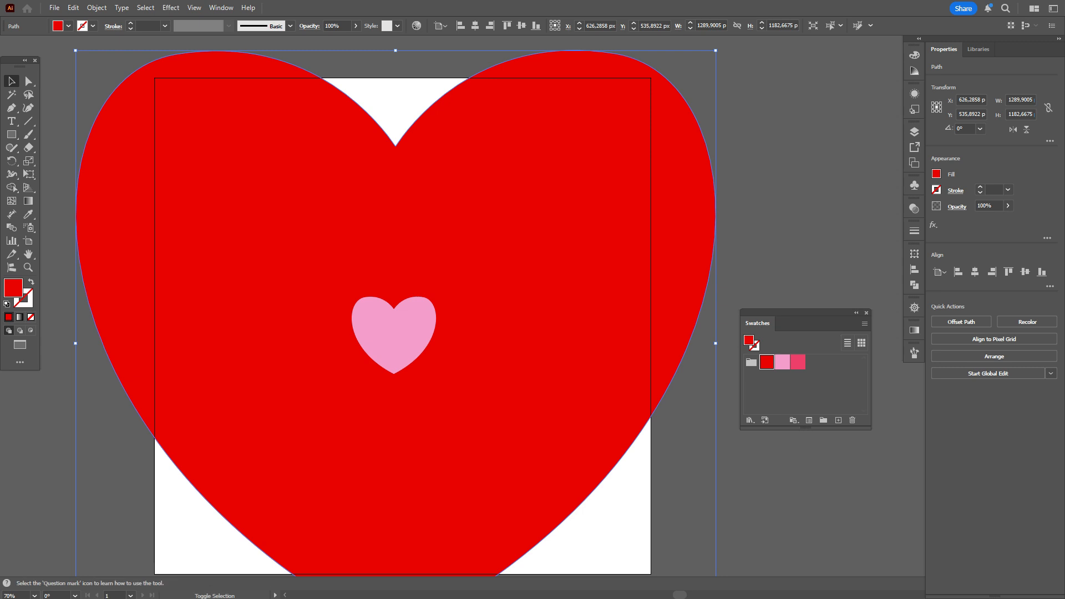
# Align the red and pink hearts to each other's horizontal and vertical centers
pyautogui.hotkey('ctrl', 'a')
pyautogui.click(974, 272)
pyautogui.click(1025, 272)
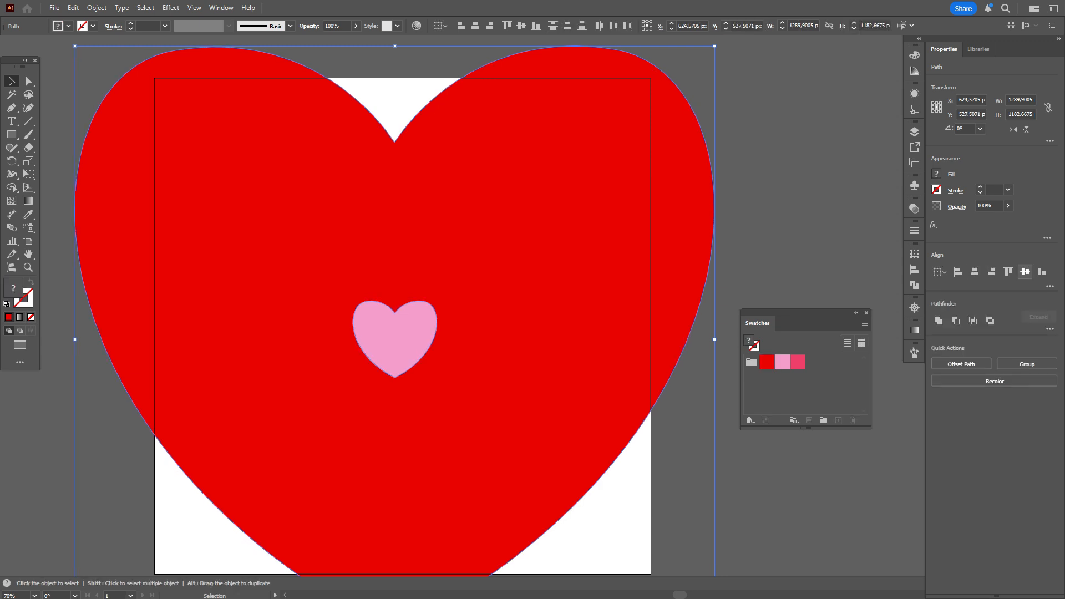
pyautogui.click(788, 266)
# Make a blend between the large red heart and the small pink heart
pyautogui.click(395, 338)
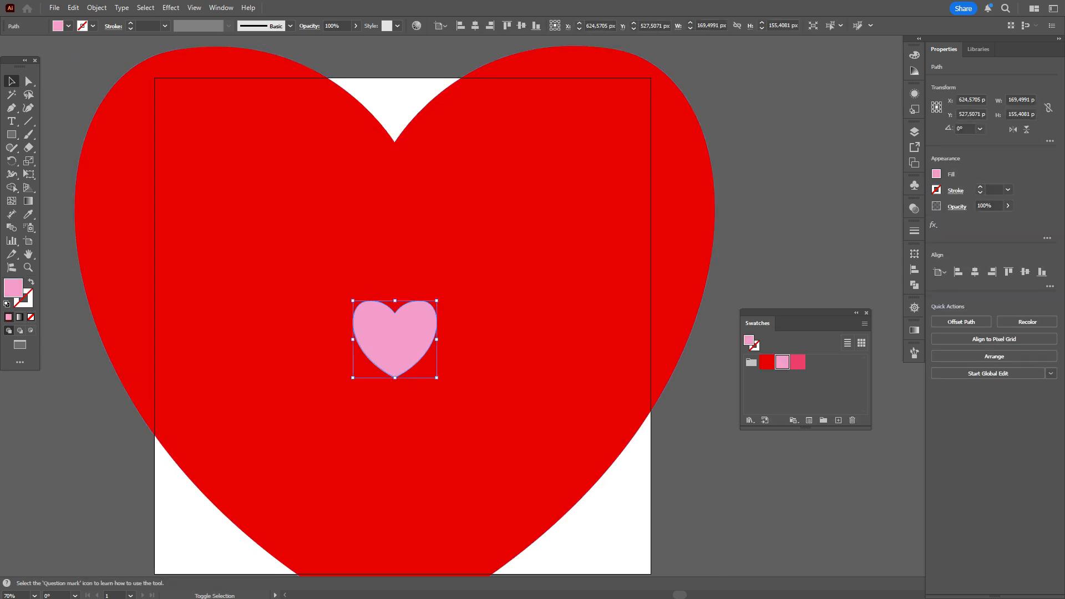
pyautogui.hotkey('ctrl', 'a')
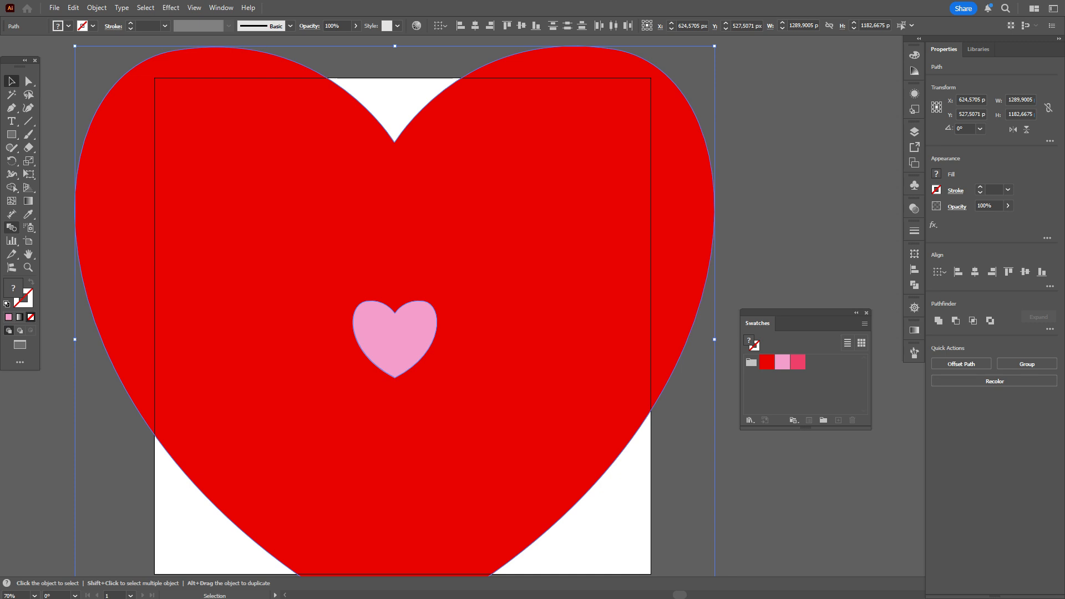
pyautogui.click(11, 228)
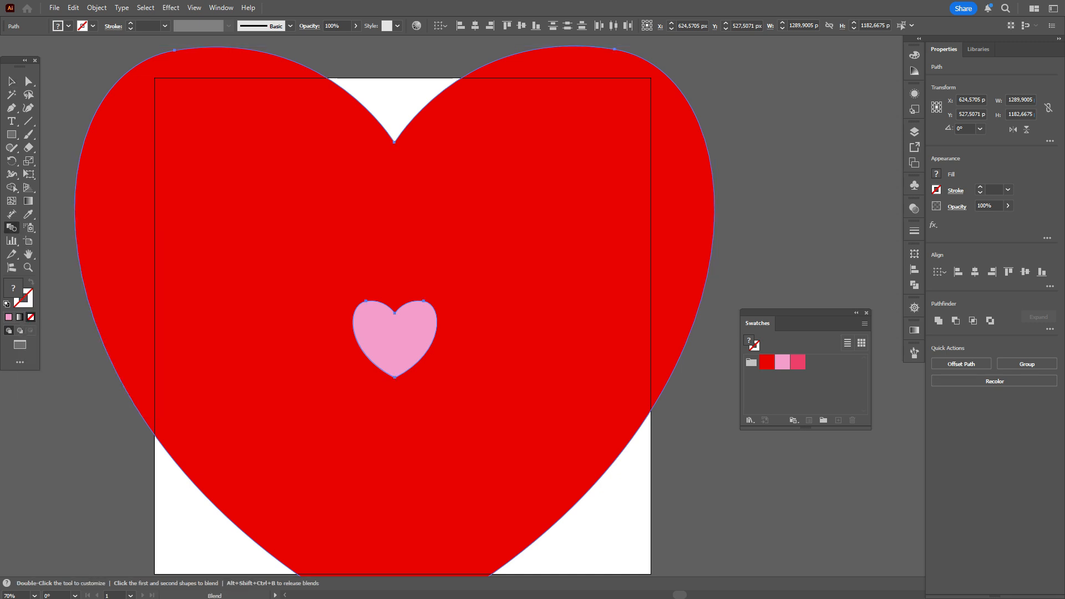
pyautogui.hotkey('alt', 'ctrl', 'b')
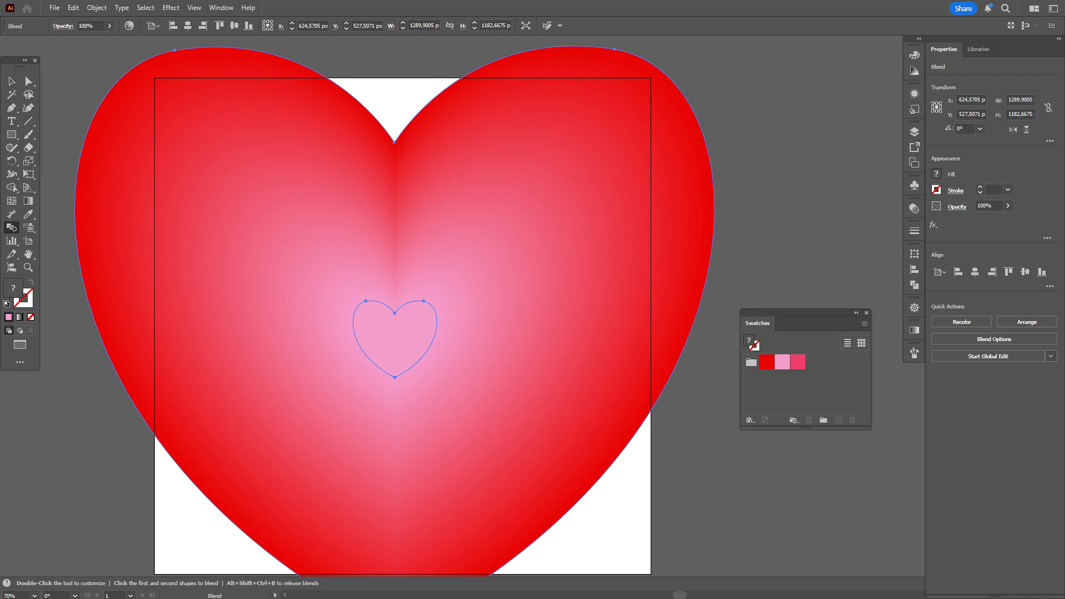
# Set the blend's spacing to Specified Steps with 4 steps
pyautogui.doubleClick(11, 227)
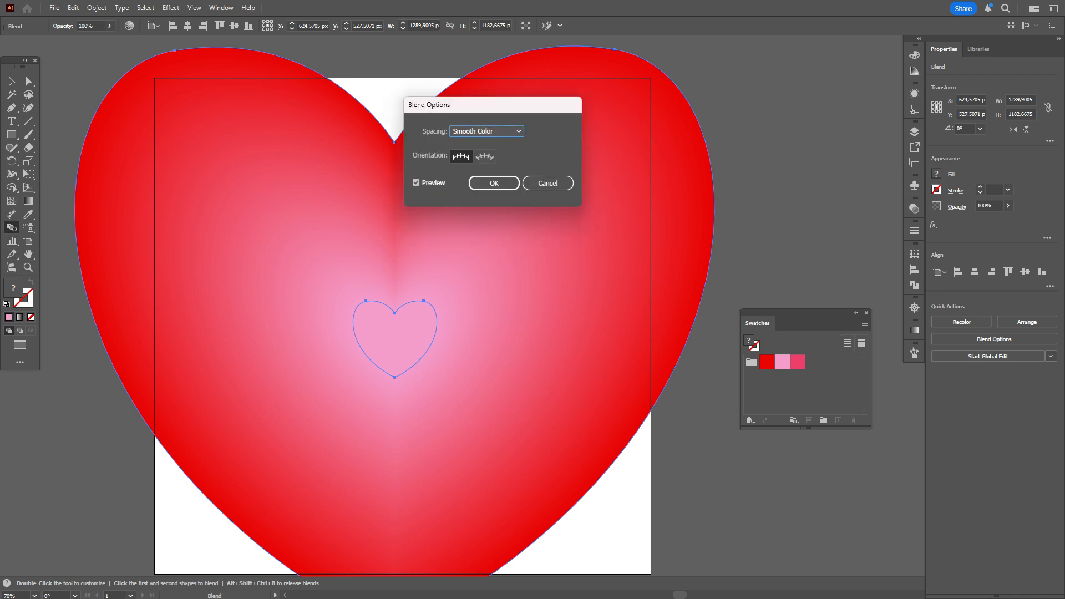
pyautogui.click(487, 131)
pyautogui.click(475, 157)
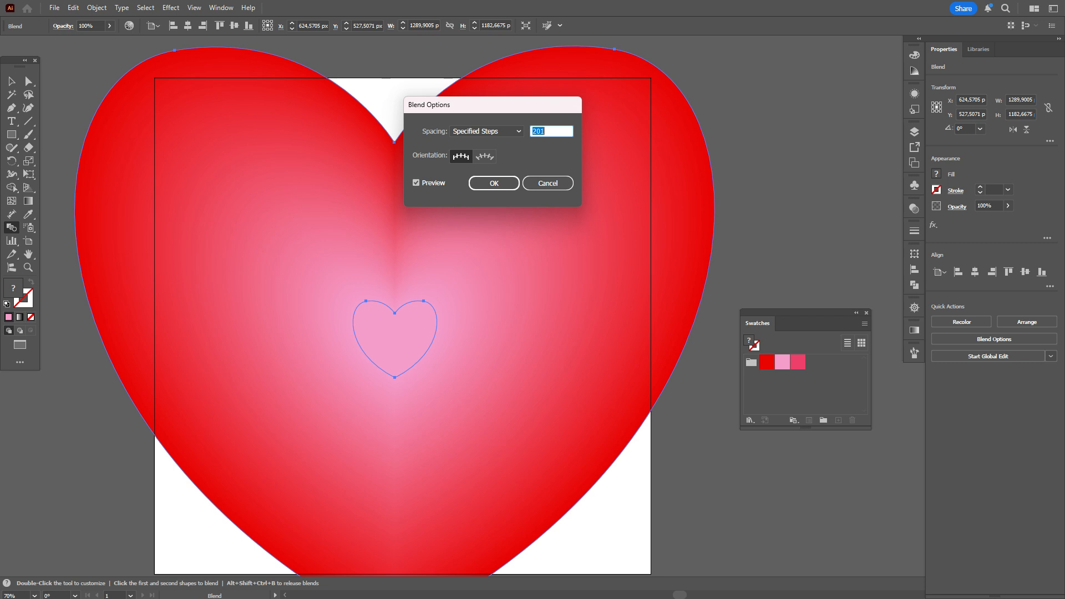
pyautogui.write('4')
pyautogui.press('Tab')
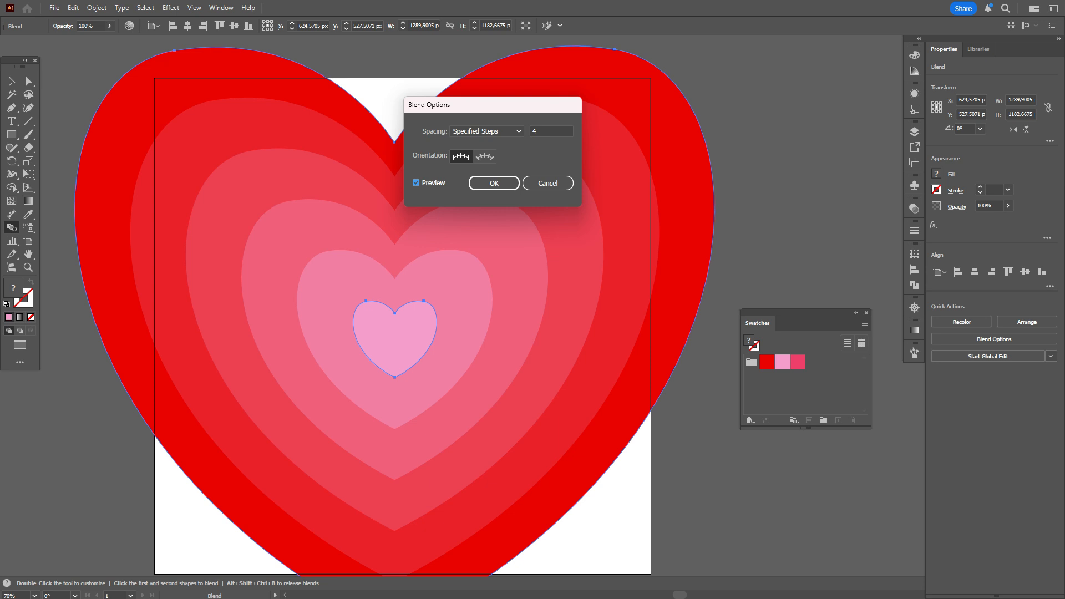
# Try the heart blend with 3 specified steps
pyautogui.hotkey('shift', 'Tab')
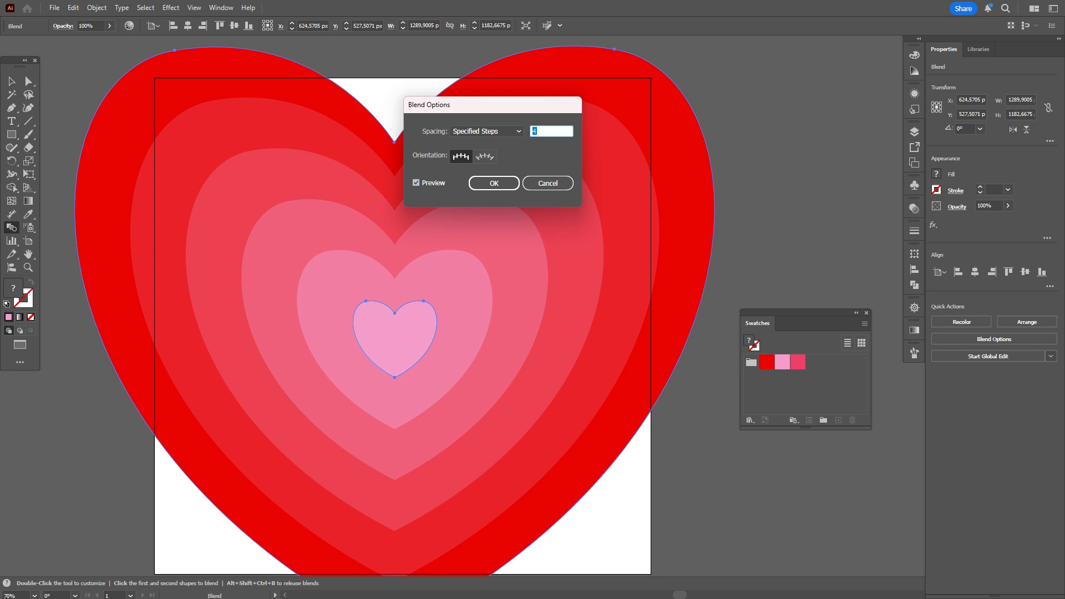
pyautogui.write('3')
pyautogui.press('Tab')
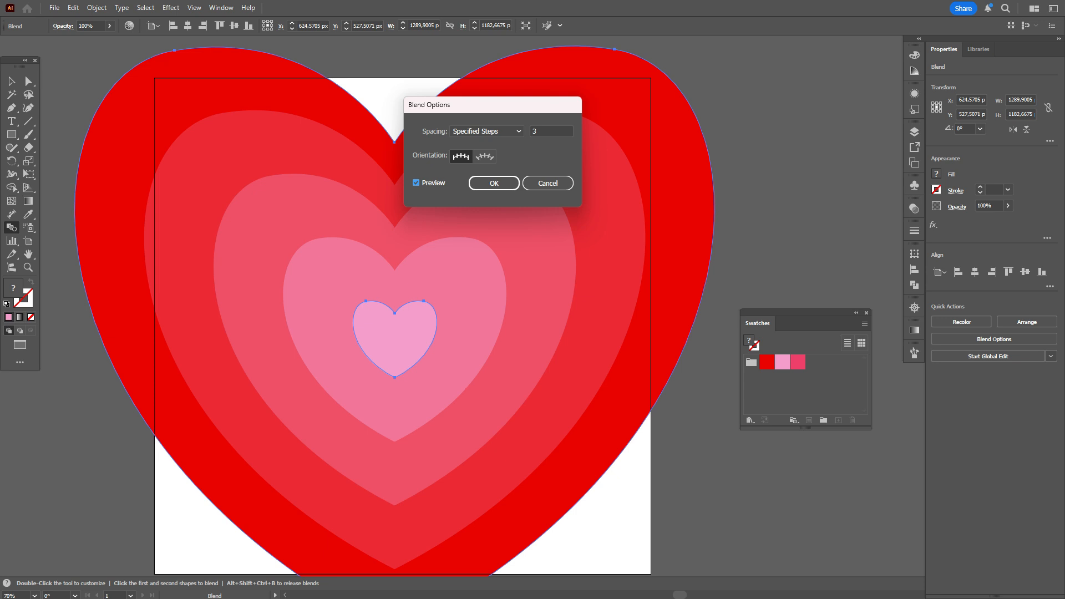
# Set the number of blend steps to 4 and apply the blend options
pyautogui.click(538, 131)
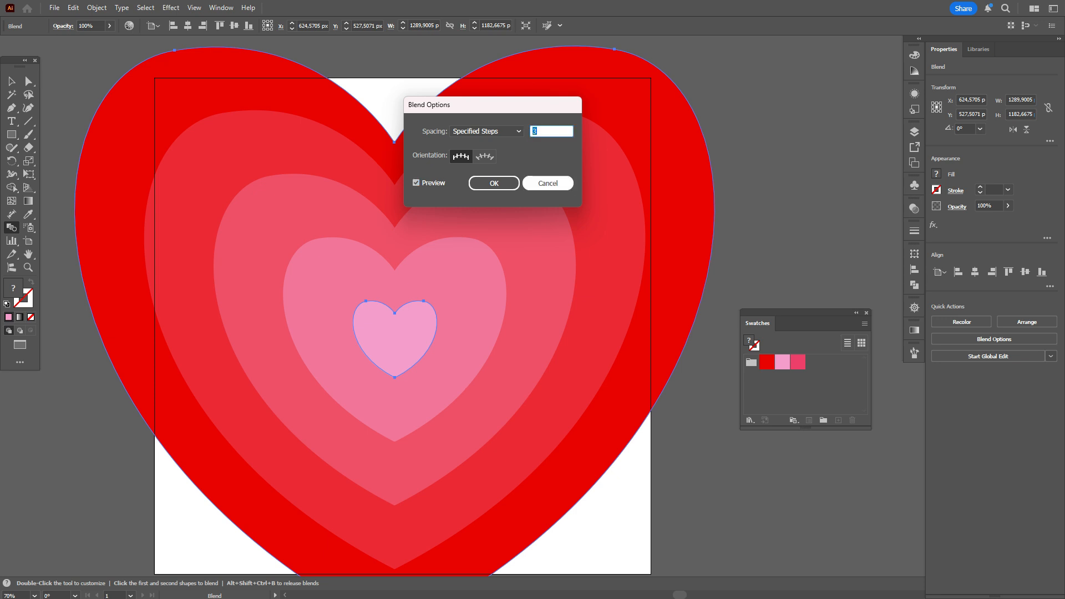
pyautogui.write('4')
pyautogui.click(493, 183)
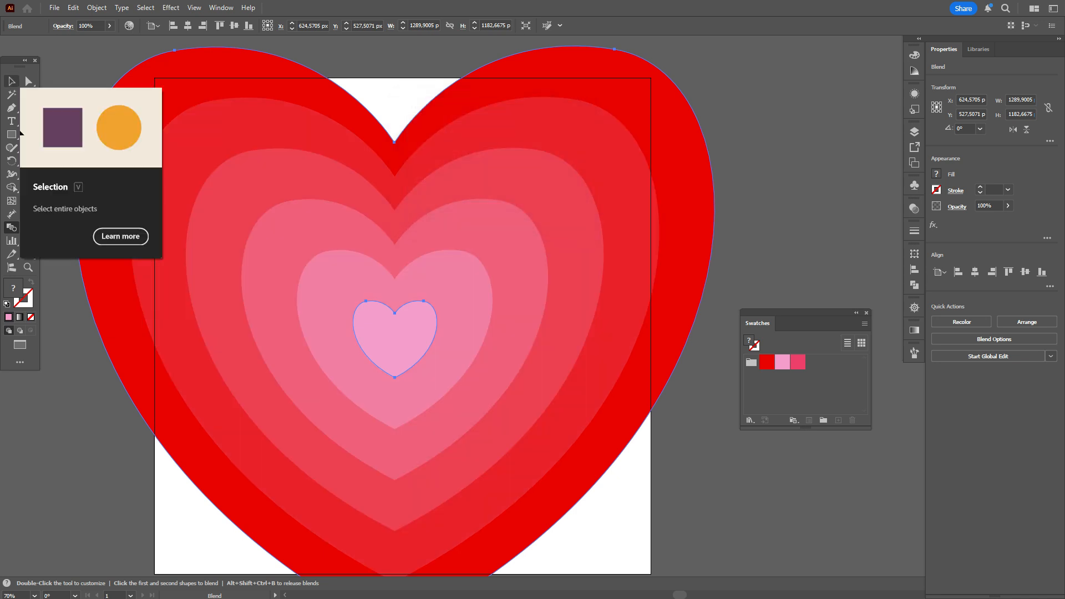
# Expand the blend's object and fill, and ungroup the resulting hearts
pyautogui.click(97, 8)
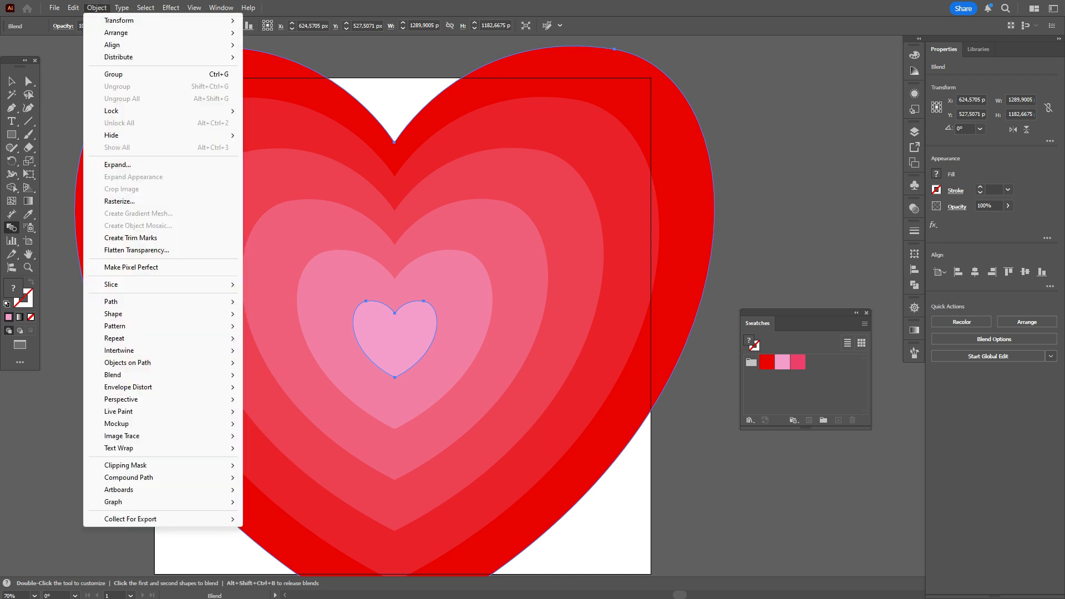
pyautogui.click(116, 164)
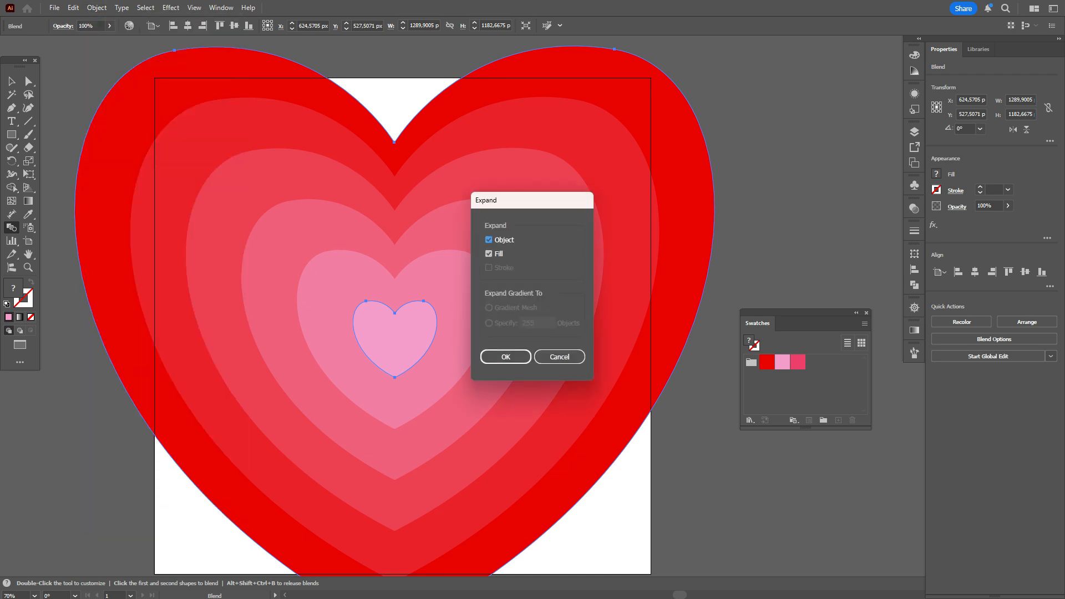
pyautogui.press('Return')
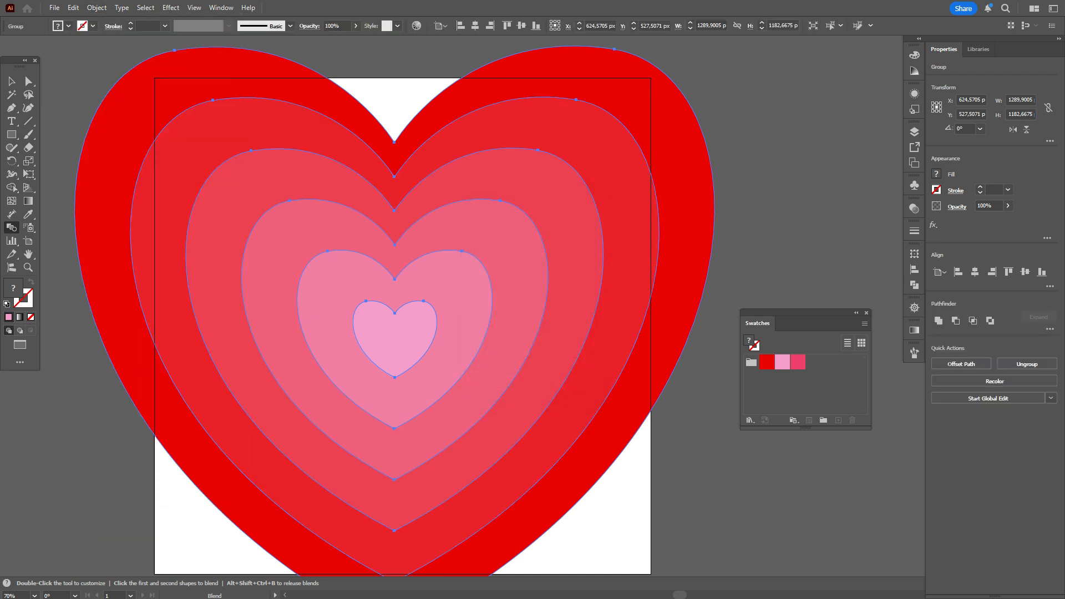
pyautogui.press('v')
pyautogui.rightClick(442, 206)
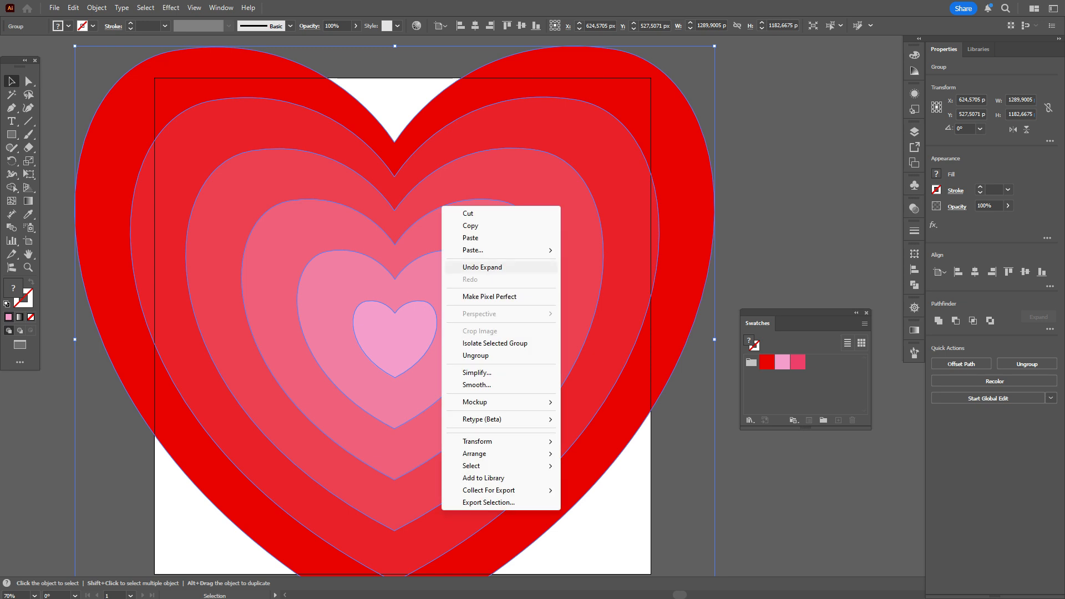
pyautogui.click(475, 356)
pyautogui.hotkey('ctrl', 'shift', 'a')
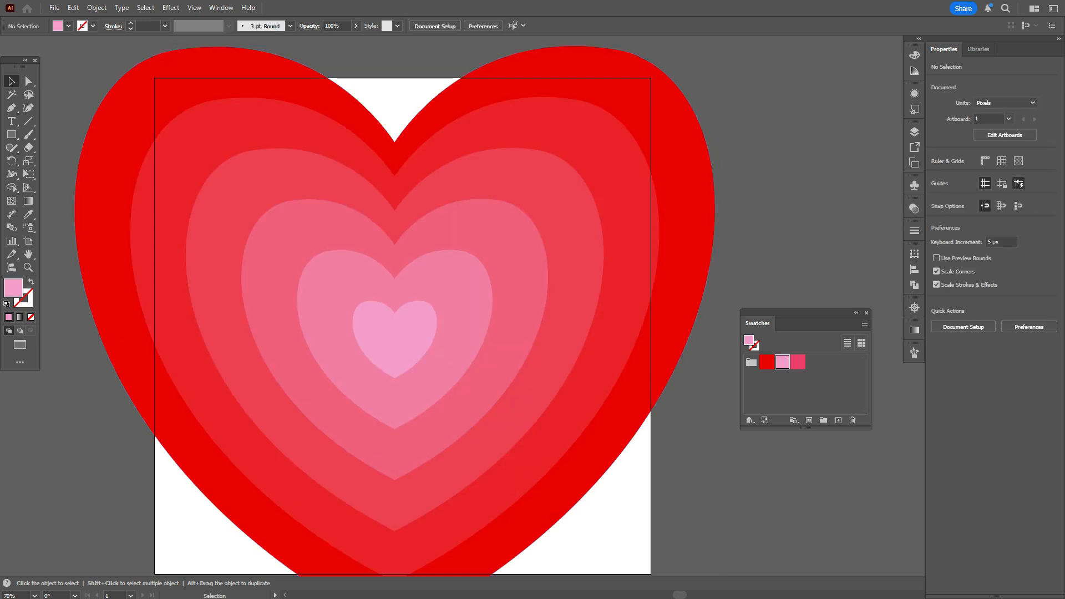
# From the second-smallest heart outward, fill three hearts red, dark pink and light pink, and fill the outermost heart dark pink
pyautogui.click(463, 332)
pyautogui.click(767, 362)
pyautogui.click(513, 333)
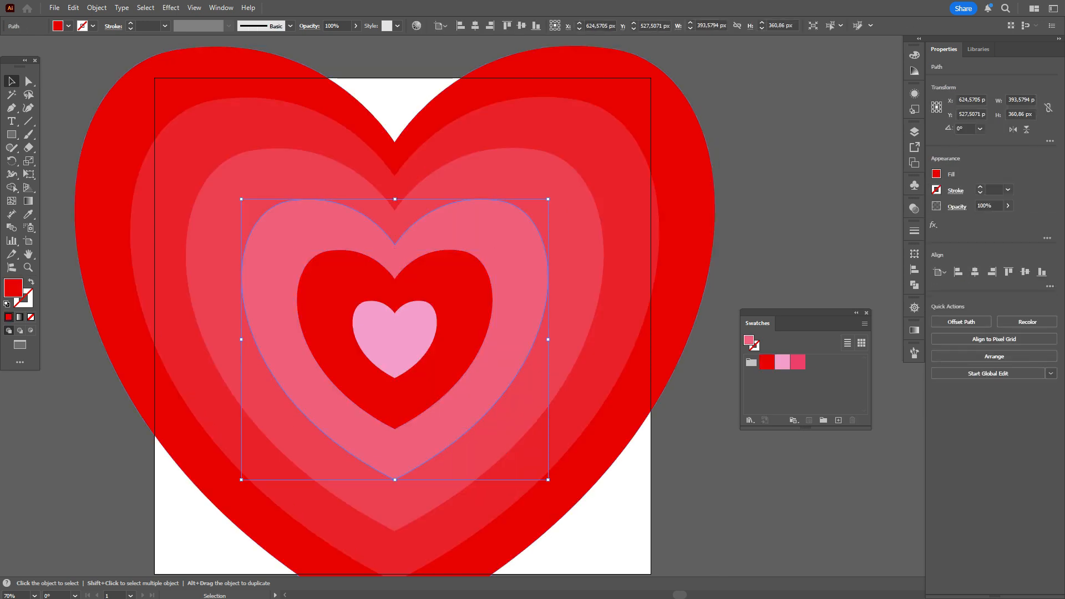
pyautogui.click(797, 362)
pyautogui.click(574, 333)
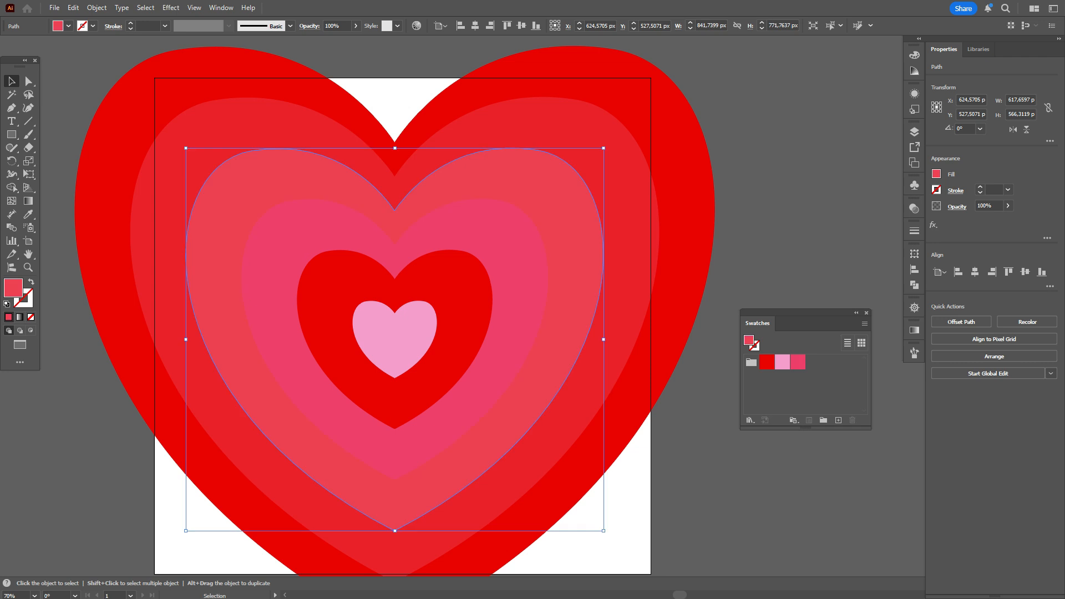
pyautogui.click(782, 362)
pyautogui.click(682, 166)
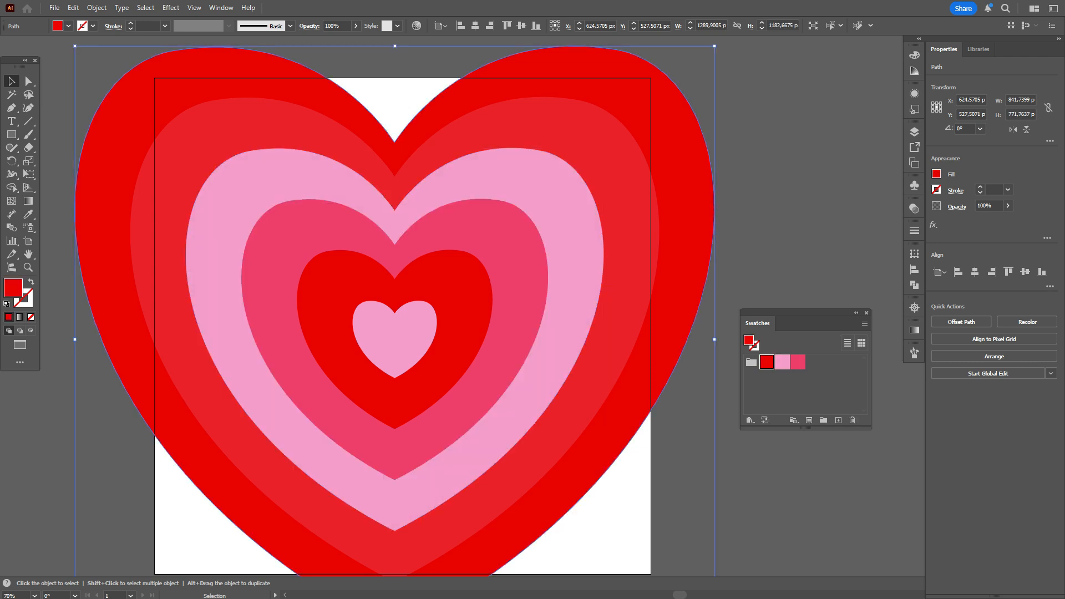
pyautogui.click(797, 362)
pyautogui.hotkey('ctrl', 'shift', 'a')
# Set the document's zoom level to 65%
pyautogui.scroll(-1, 394, 310)
pyautogui.scroll(-3, 395, 311)
pyautogui.scroll(3, 394, 310)
pyautogui.click(11, 595)
pyautogui.write('65')
pyautogui.press('Return')
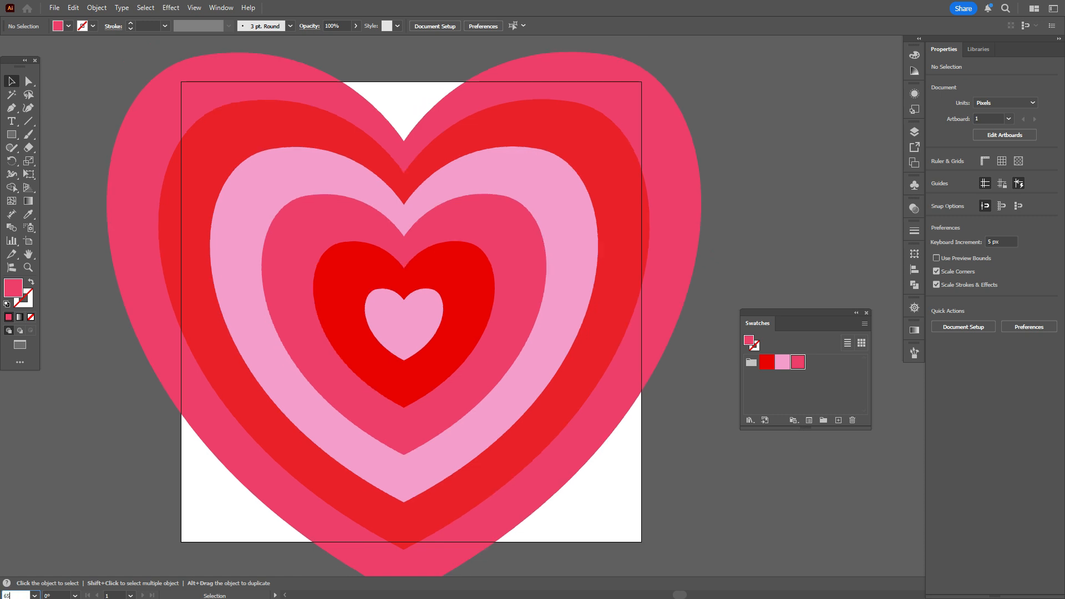
# Enlarge the grouped hearts to about 1762 by 1616 px and position them so they cover the artboard
pyautogui.click(11, 595)
pyautogui.write('50')
pyautogui.press('Return')
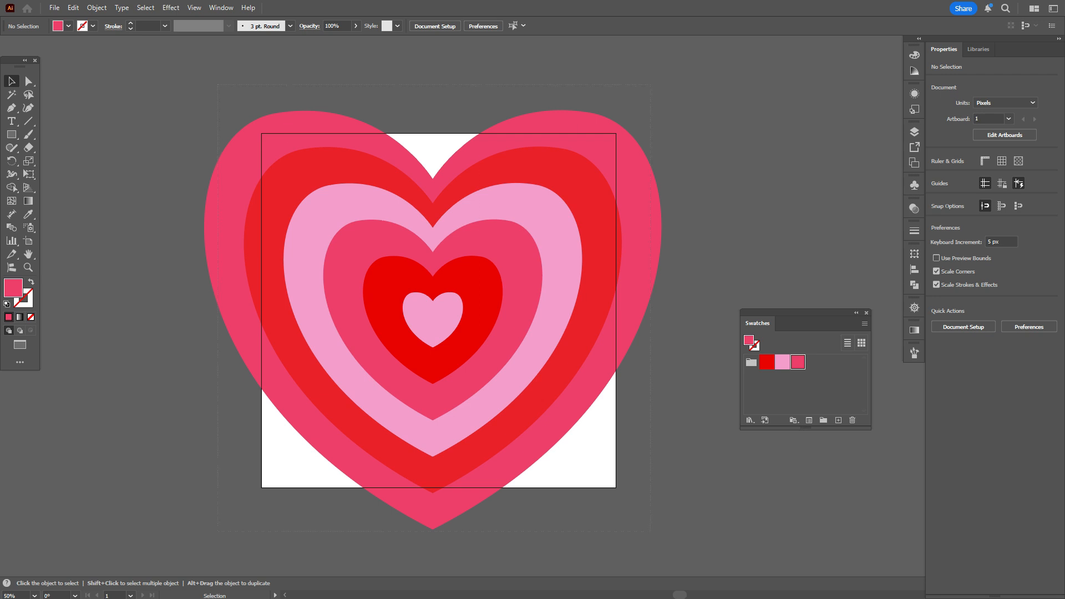
pyautogui.hotkey('ctrl', 'a')
pyautogui.moveTo(661, 320); pyautogui.dragTo(807, 320)
pyautogui.moveTo(555, 310); pyautogui.dragTo(478, 306)
pyautogui.moveTo(730, 315); pyautogui.dragTo(772, 315)
pyautogui.moveTo(610, 319); pyautogui.dragTo(596, 334)
pyautogui.moveTo(114, 331); pyautogui.dragTo(126, 331)
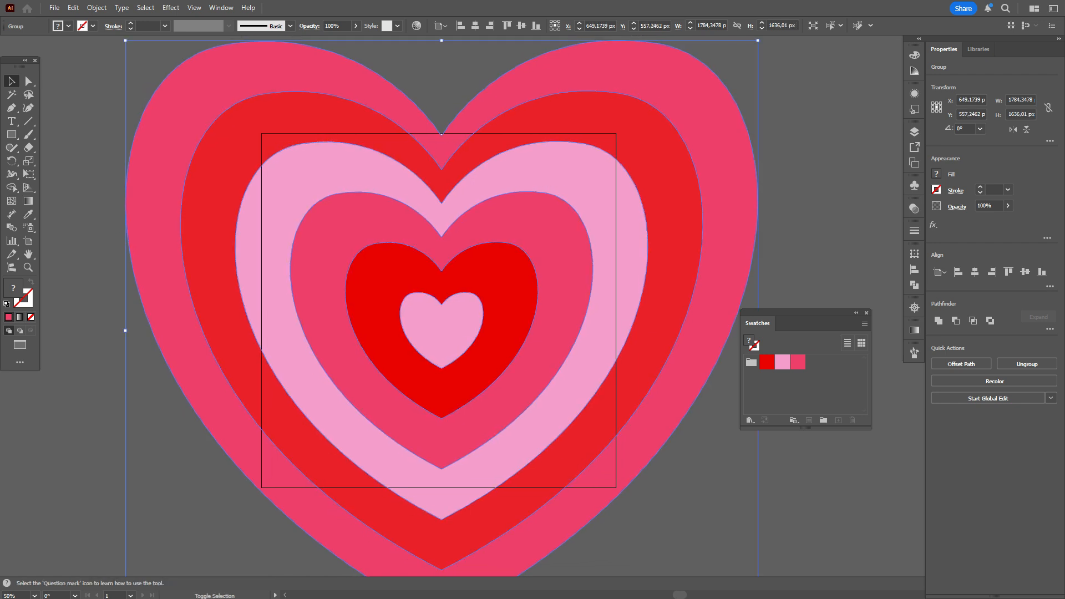
pyautogui.moveTo(804, 313); pyautogui.dragTo(880, 292)
pyautogui.moveTo(757, 330); pyautogui.dragTo(750, 331)
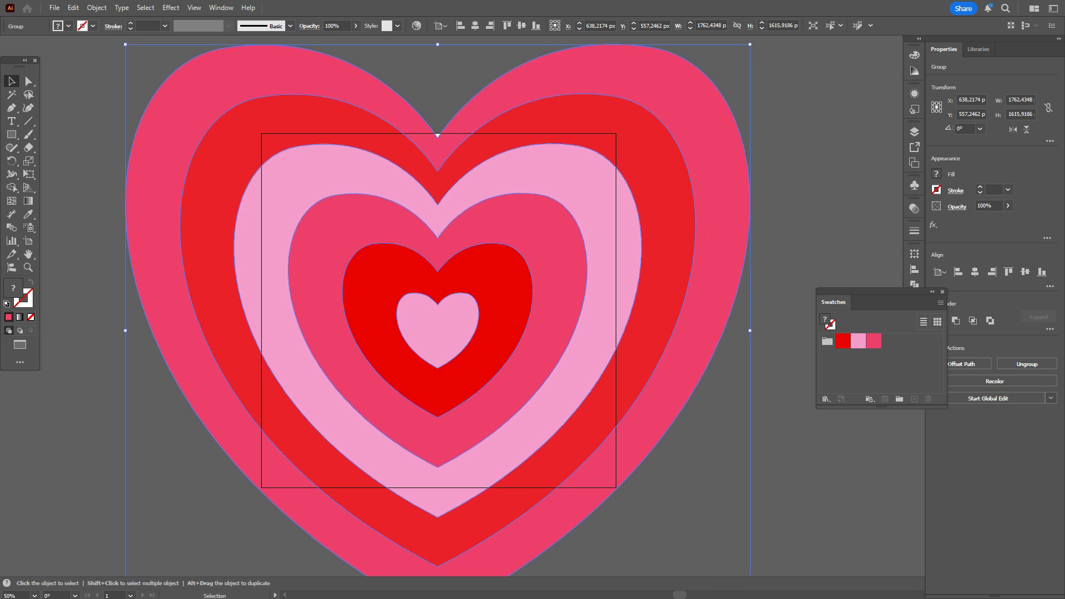
pyautogui.hotkey('ctrl', 'shift', 'a')
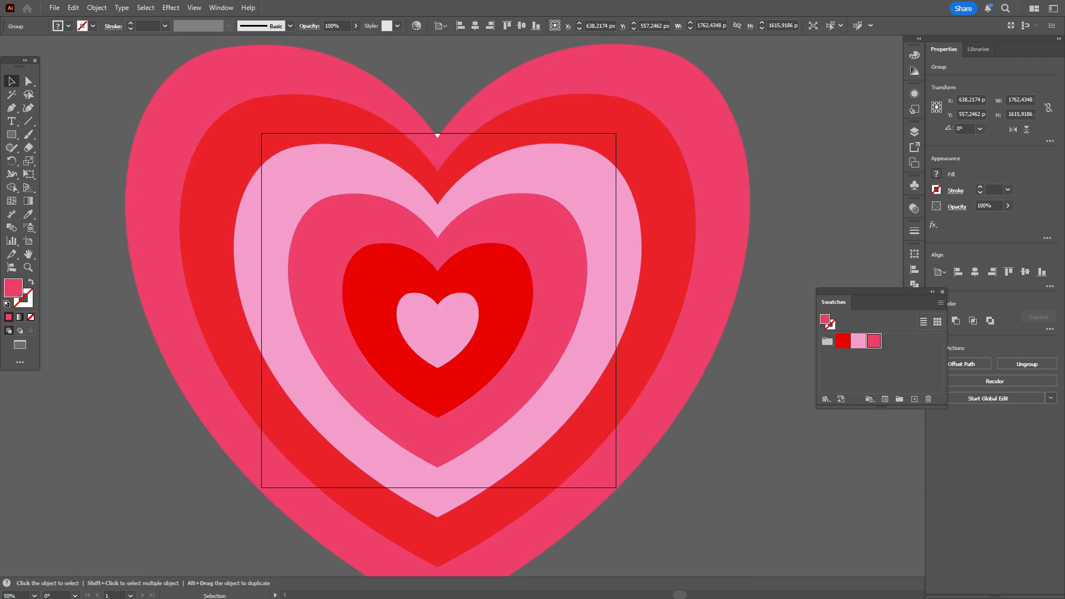
# Draw a rectangle about 1010 by 1006 px over the artboard, on top of the hearts
pyautogui.press('m')
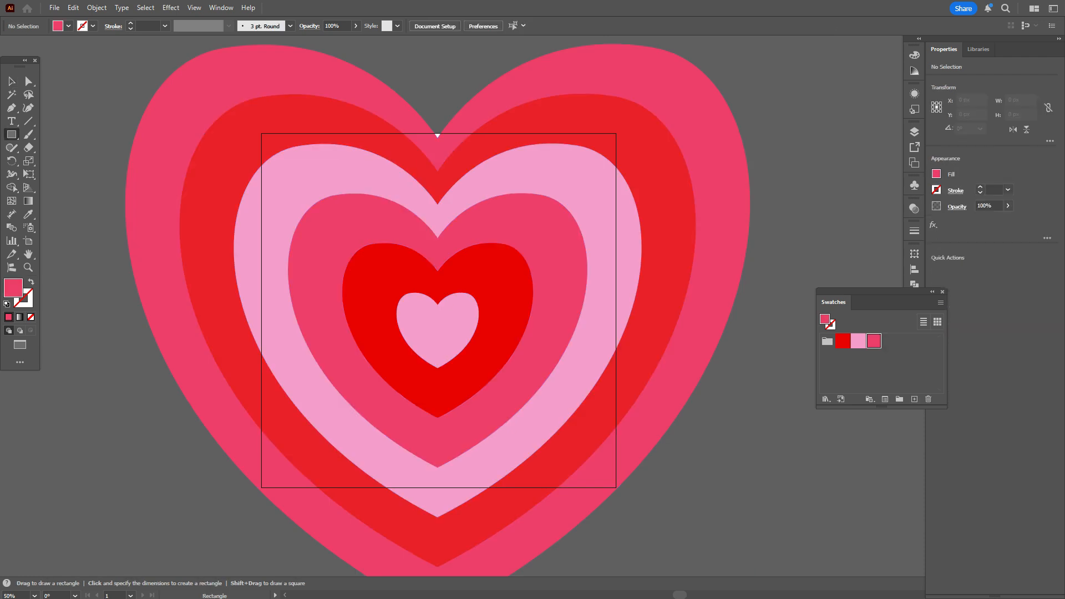
pyautogui.moveTo(260, 132)
pyautogui.mouseDown()
pyautogui.moveTo(534, 419)
pyautogui.moveTo(617, 487)
pyautogui.mouseUp()
pyautogui.press('v')
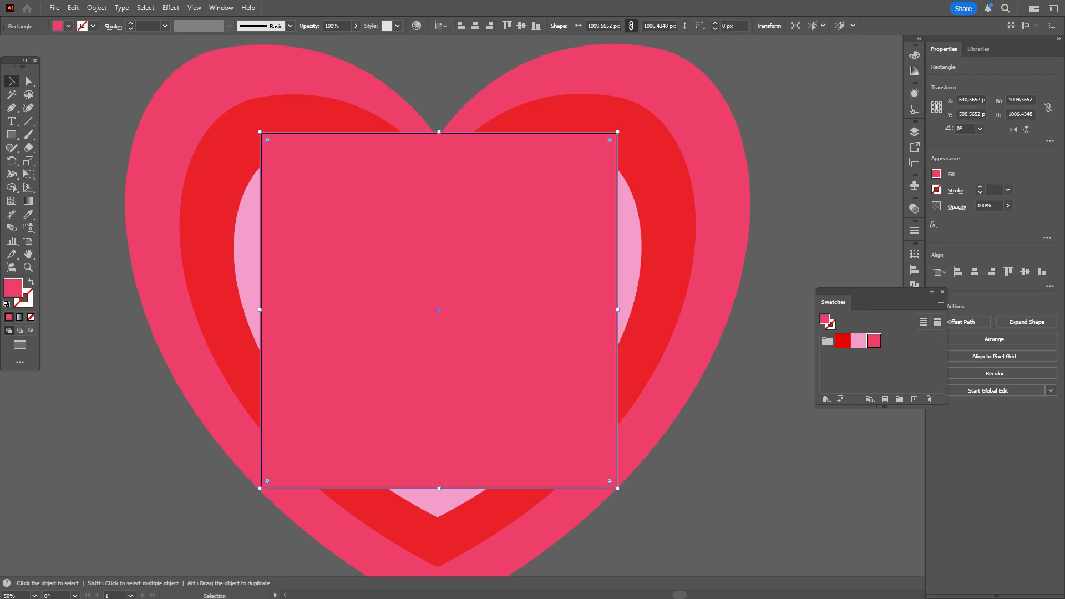
# Make a clipping mask from the rectangle and all the hearts
pyautogui.hotkey('ctrl', 'a')
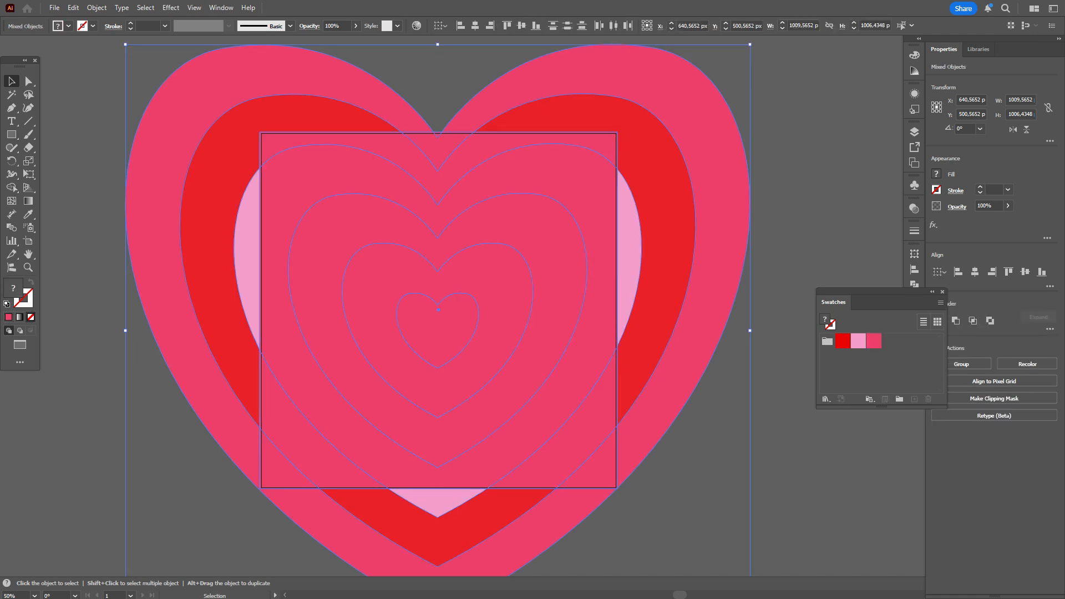
pyautogui.rightClick(596, 276)
pyautogui.click(638, 454)
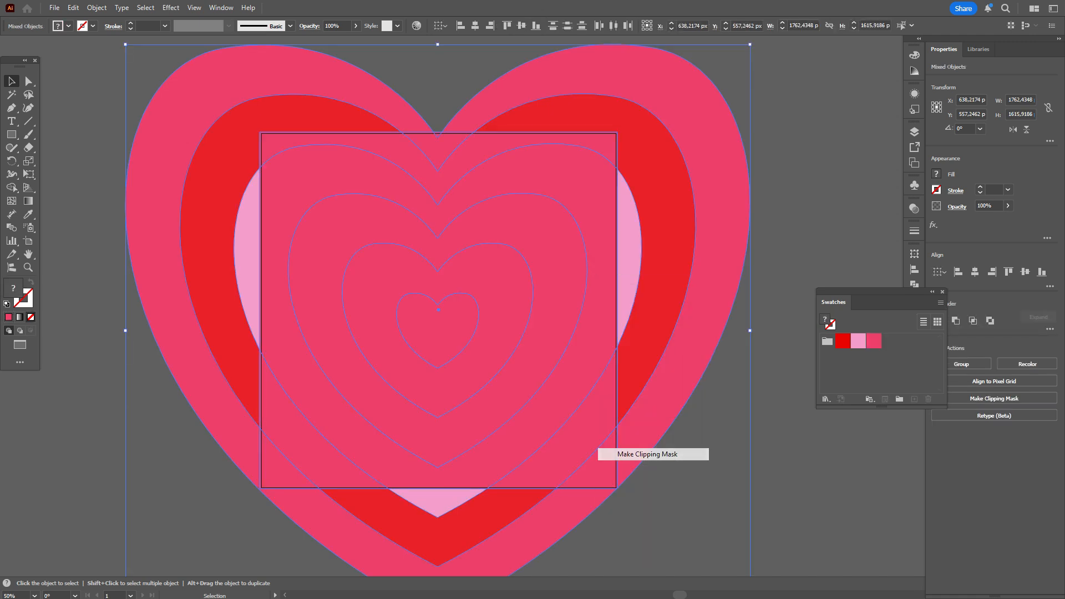
pyautogui.hotkey('ctrl', 'shift', 'a')
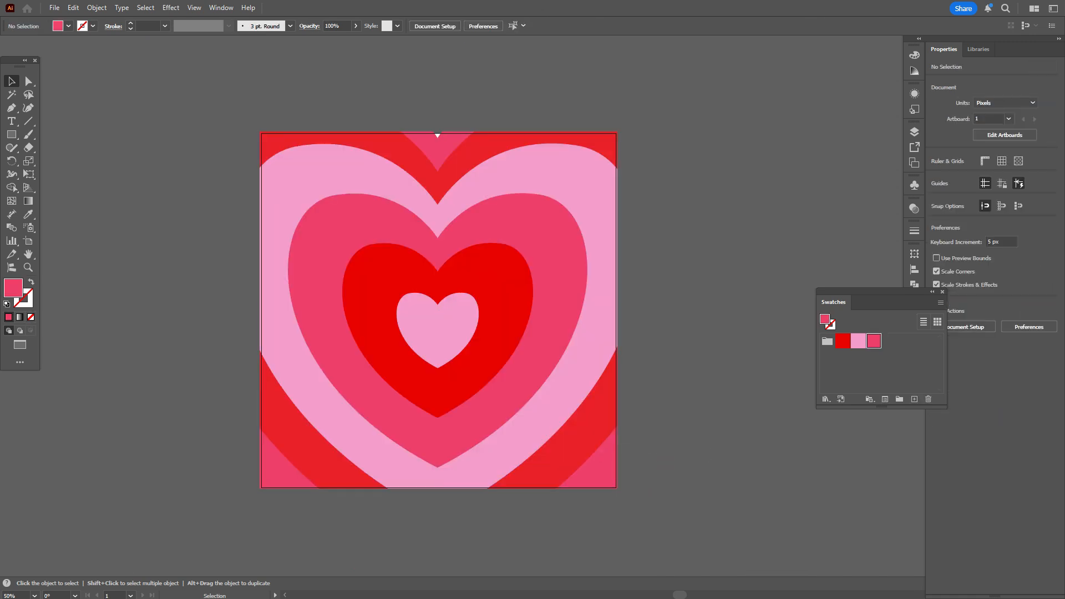
pyautogui.press('h')
pyautogui.moveTo(499, 333)
pyautogui.mouseDown()
pyautogui.moveTo(499, 168)
pyautogui.moveTo(428, 327)
pyautogui.moveTo(484, 332)
pyautogui.mouseUp()
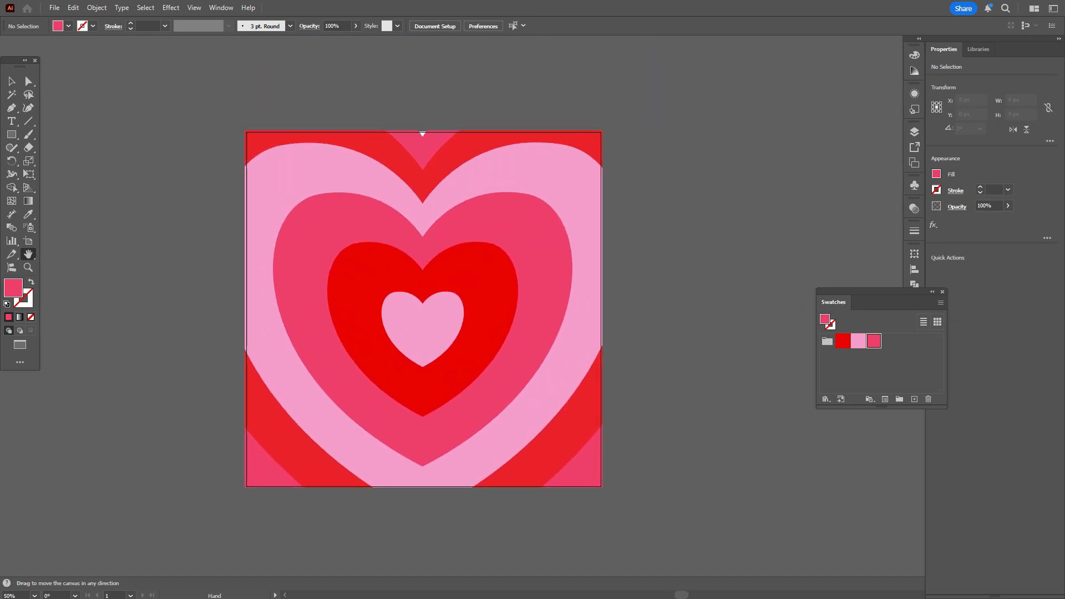
# Preview the artwork at 50% in the Save for Web export, and leave without saving
pyautogui.click(54, 8)
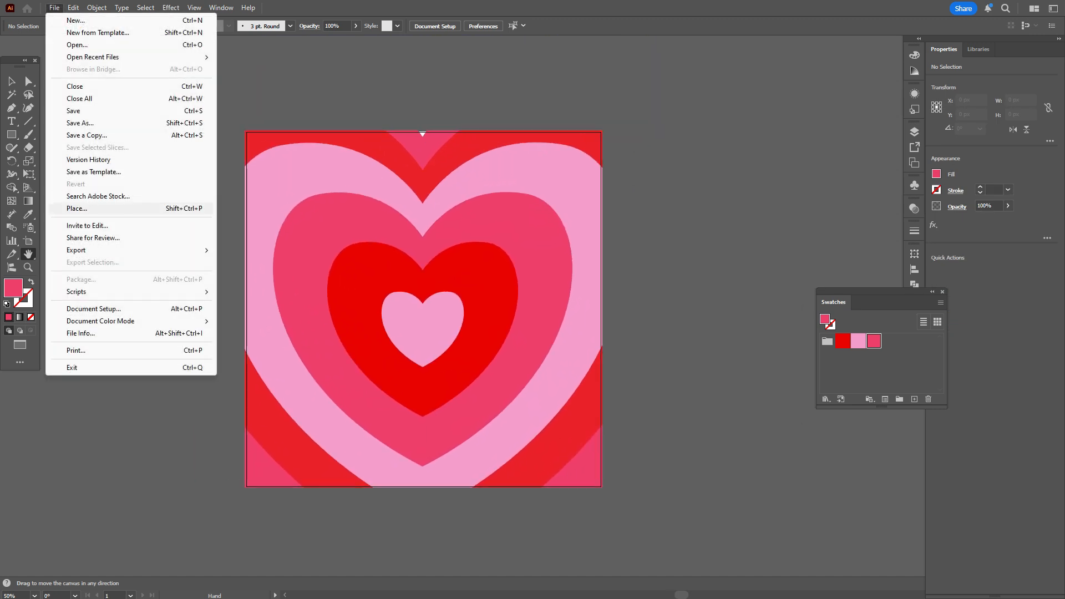
pyautogui.moveTo(76, 250)
pyautogui.click(269, 274)
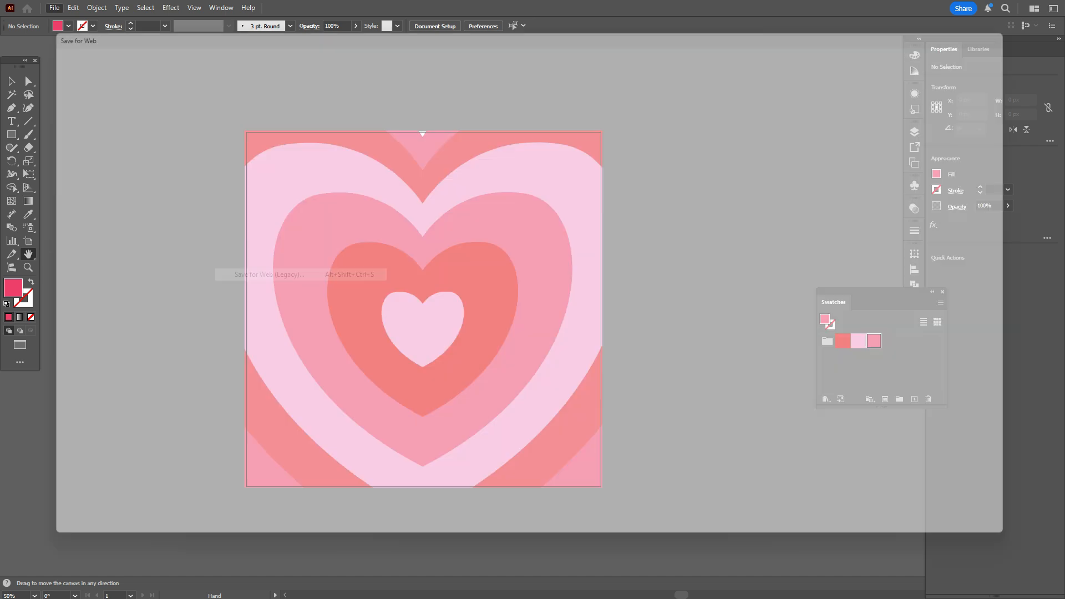
pyautogui.moveTo(554, 344)
pyautogui.mouseDown()
pyautogui.moveTo(555, 215)
pyautogui.moveTo(554, 337)
pyautogui.mouseUp()
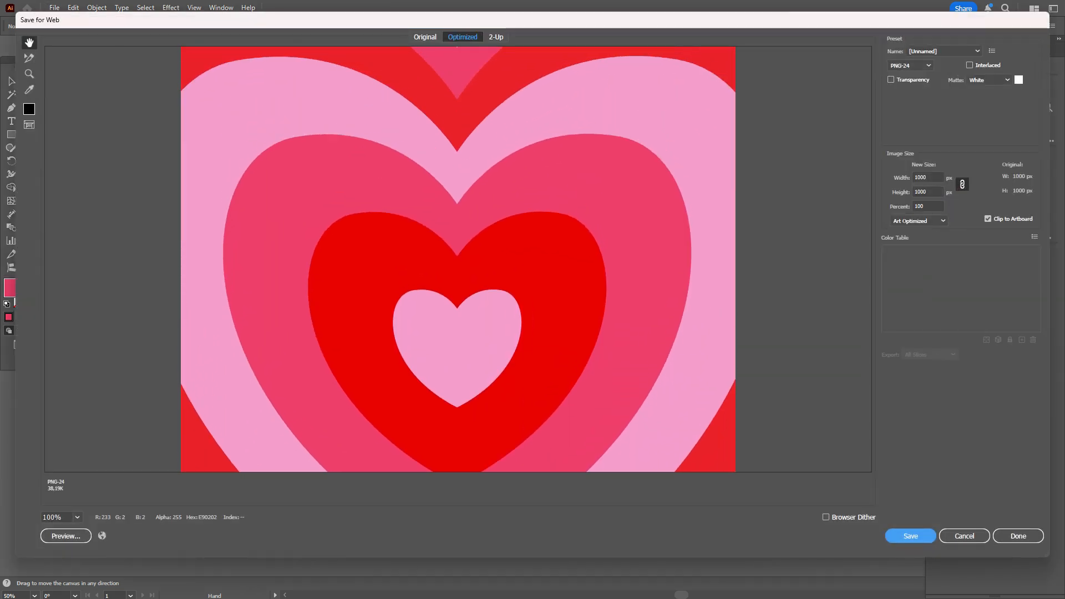
pyautogui.click(77, 516)
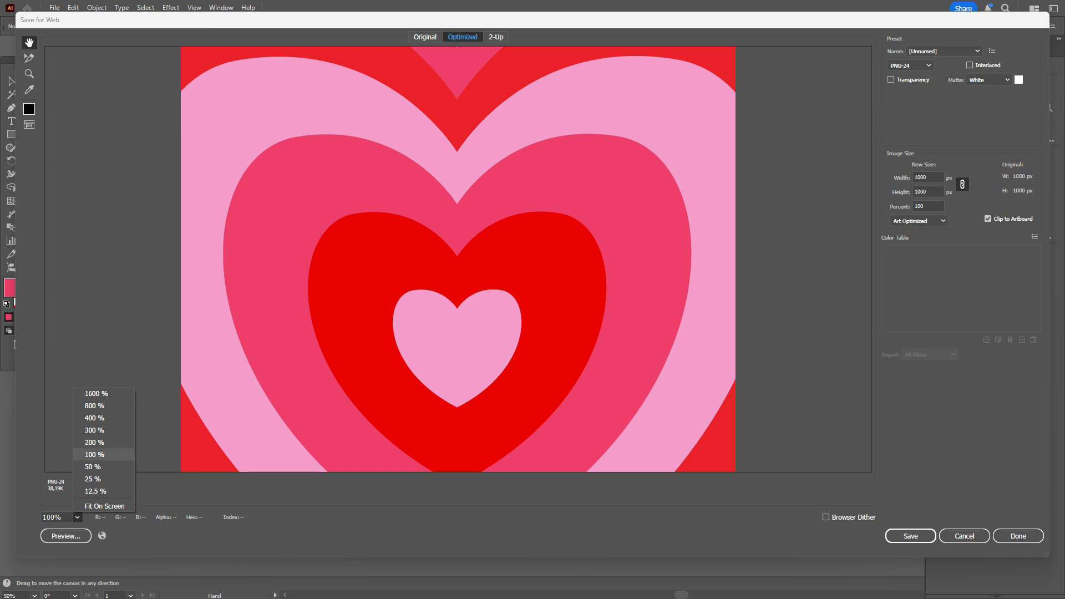
pyautogui.click(93, 466)
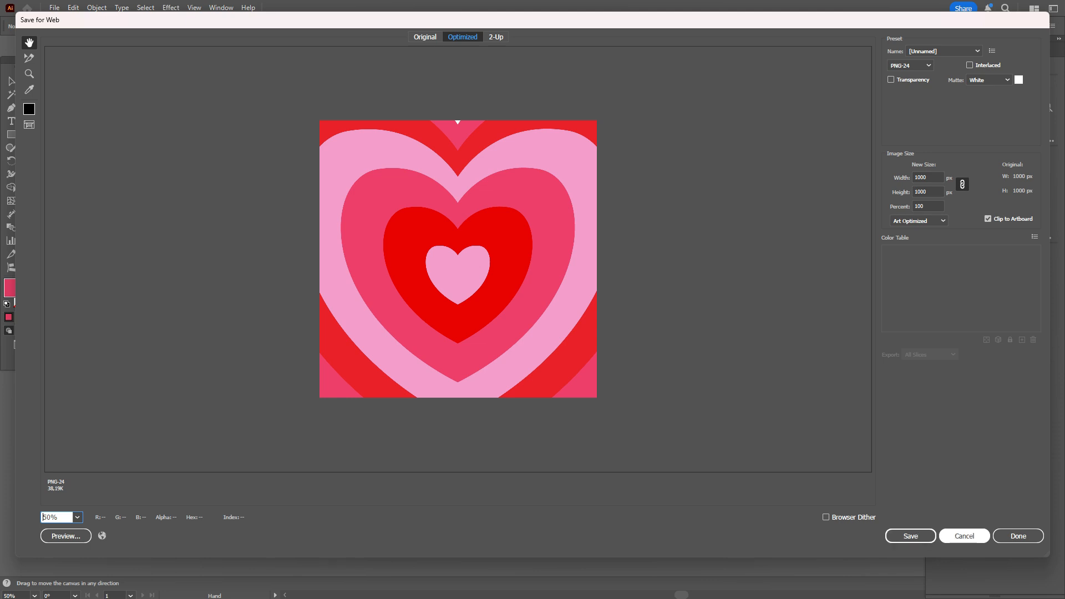
pyautogui.click(964, 536)
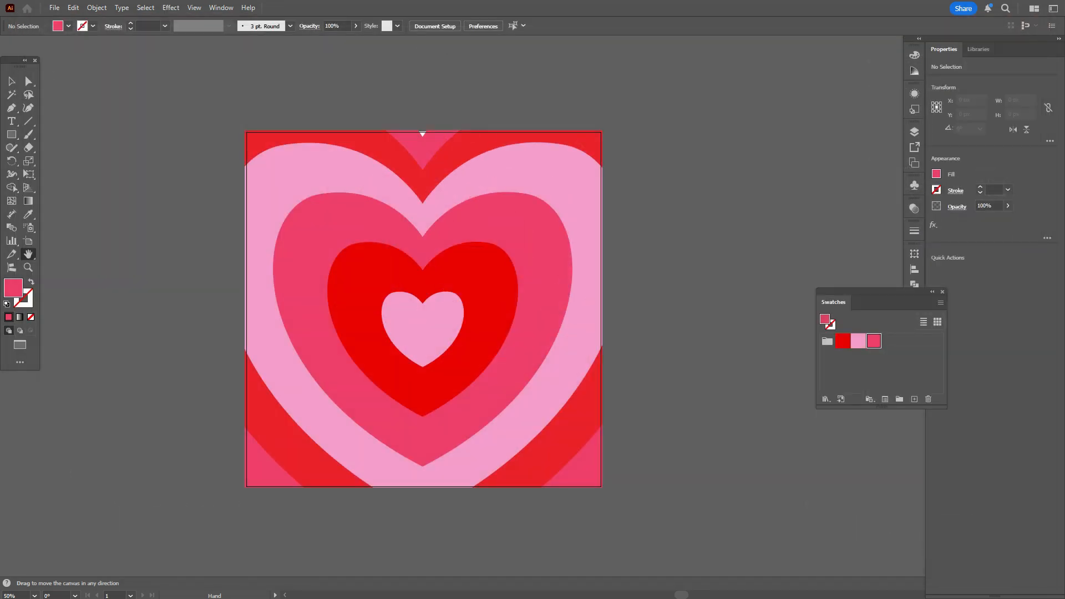
# Undo the clipping mask on the hearts and deselect everything
pyautogui.moveTo(423, 309)
pyautogui.mouseDown()
pyautogui.moveTo(429, 285)
pyautogui.moveTo(438, 302)
pyautogui.mouseUp()
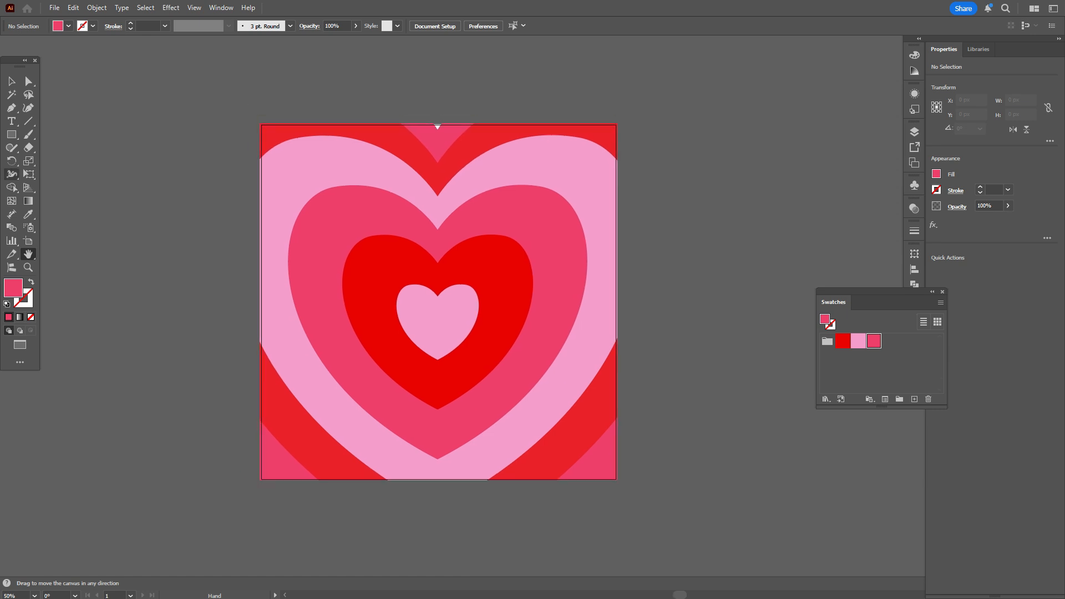
pyautogui.press('v')
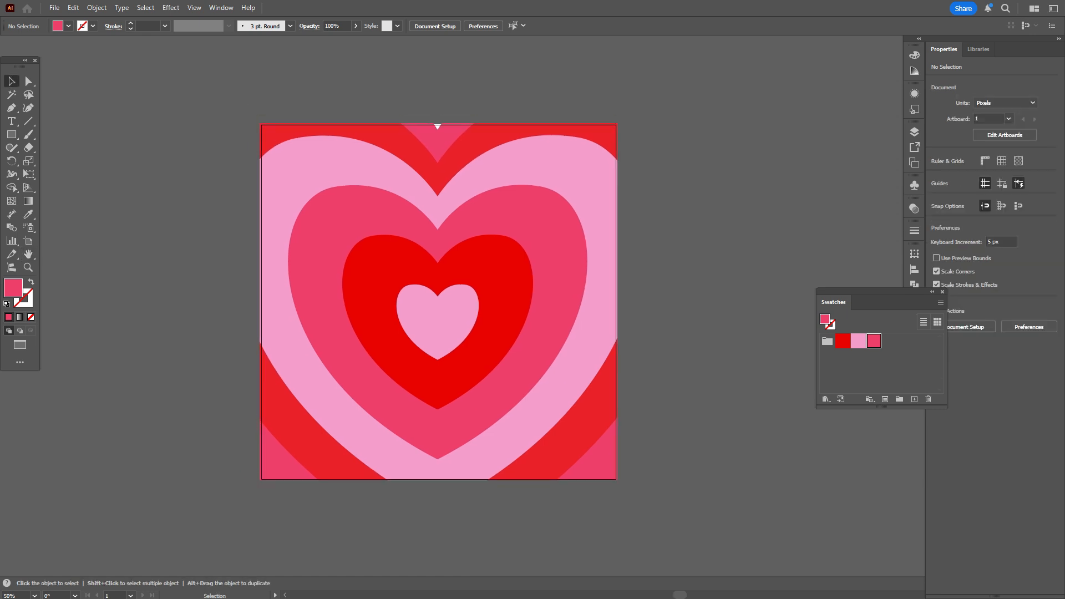
pyautogui.hotkey('ctrl', 'z')
pyautogui.hotkey('ctrl', 'shift', 'a')
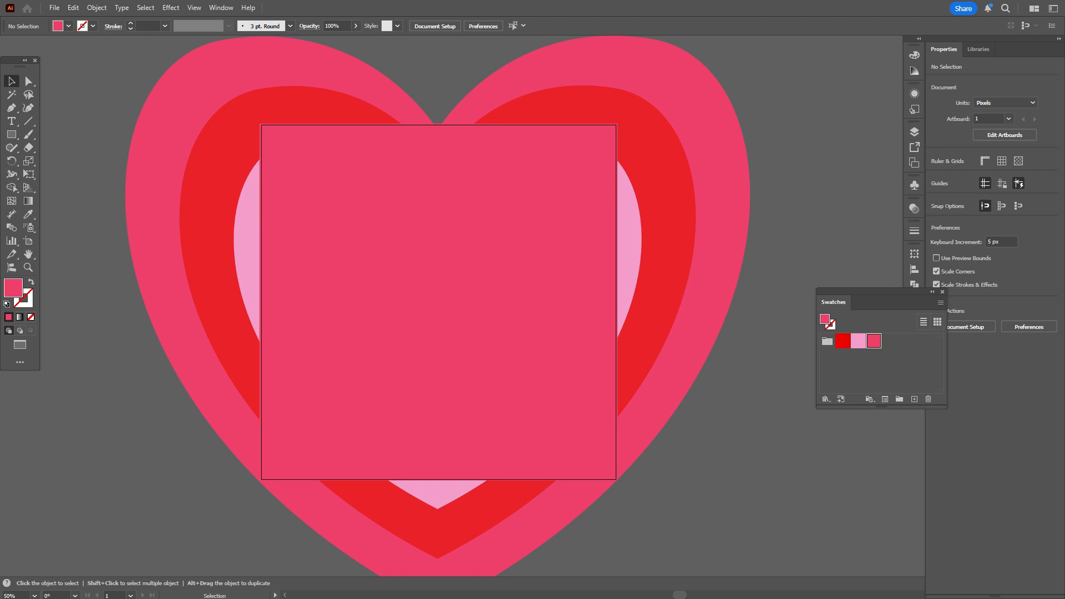
# Swap the rectangle's fill and stroke, and enlarge the heart group to about 1786 by 1637 px
pyautogui.click(438, 127)
pyautogui.hotkey('shift', 'x')
pyautogui.click(437, 127)
pyautogui.scroll(1, 438, 127)
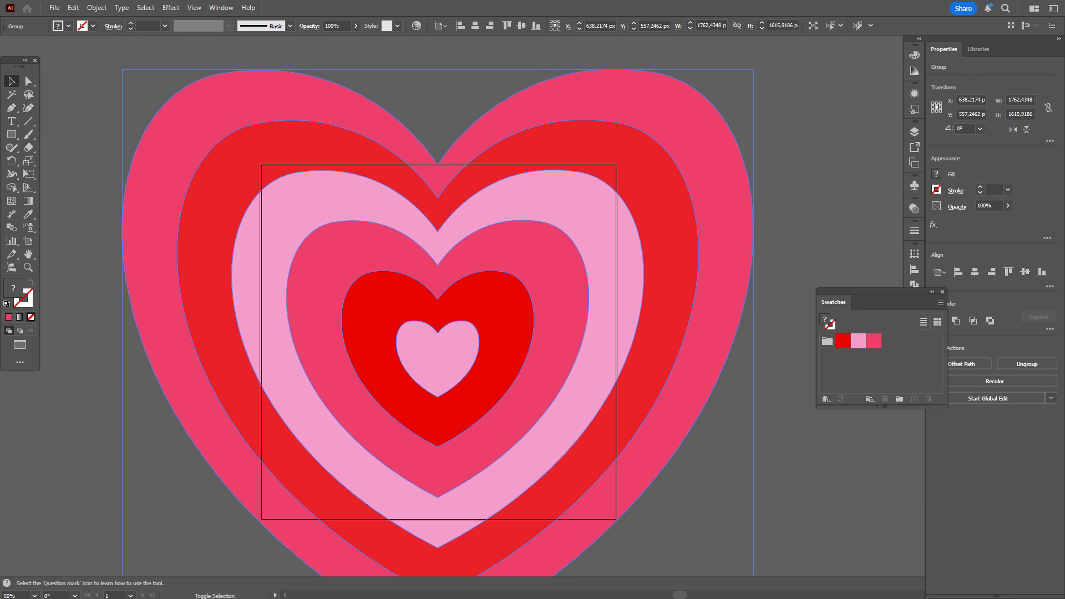
pyautogui.moveTo(437, 67); pyautogui.dragTo(438, 68)
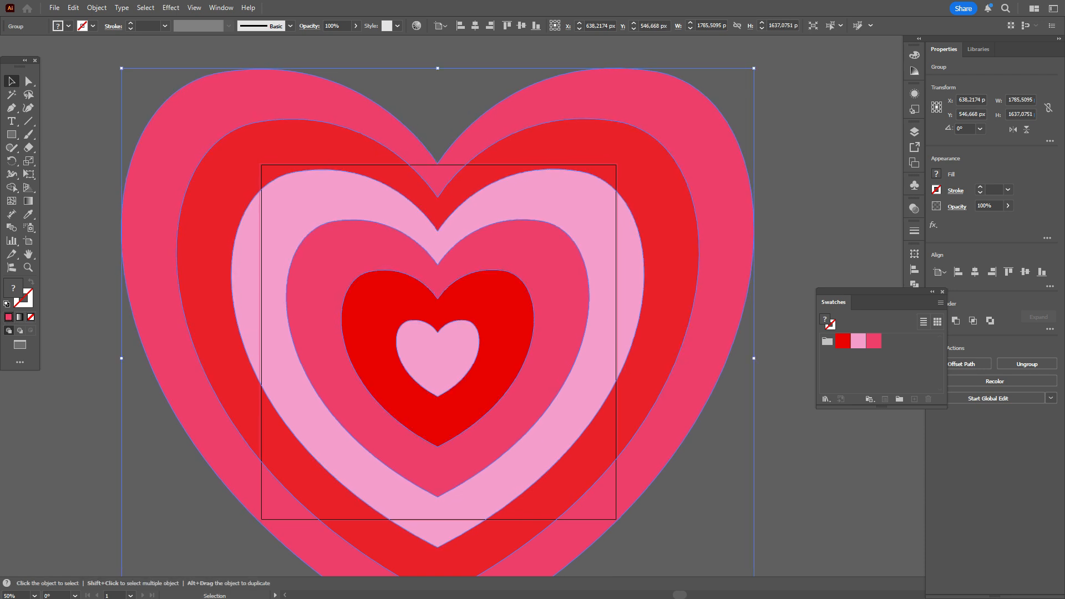
# Clip the enlarged hearts to the rectangle with a clipping mask and deselect the artwork
pyautogui.hotkey('ctrl', 'a')
pyautogui.rightClick(514, 271)
pyautogui.click(564, 449)
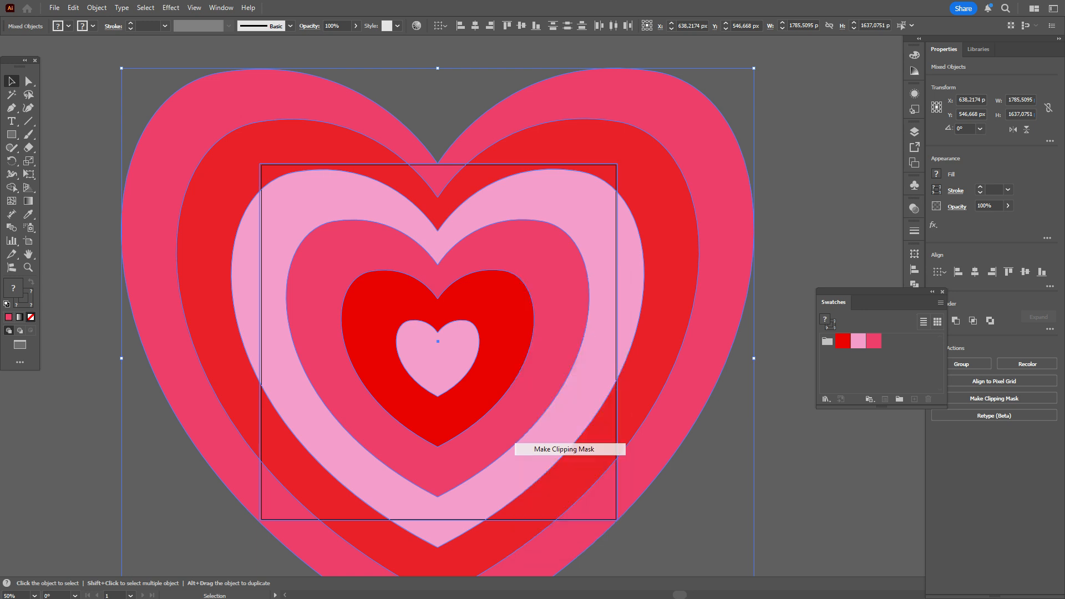
pyautogui.hotkey('ctrl', 'shift', 'a')
pyautogui.scroll(3, 438, 341)
pyautogui.scroll(-3, 438, 342)
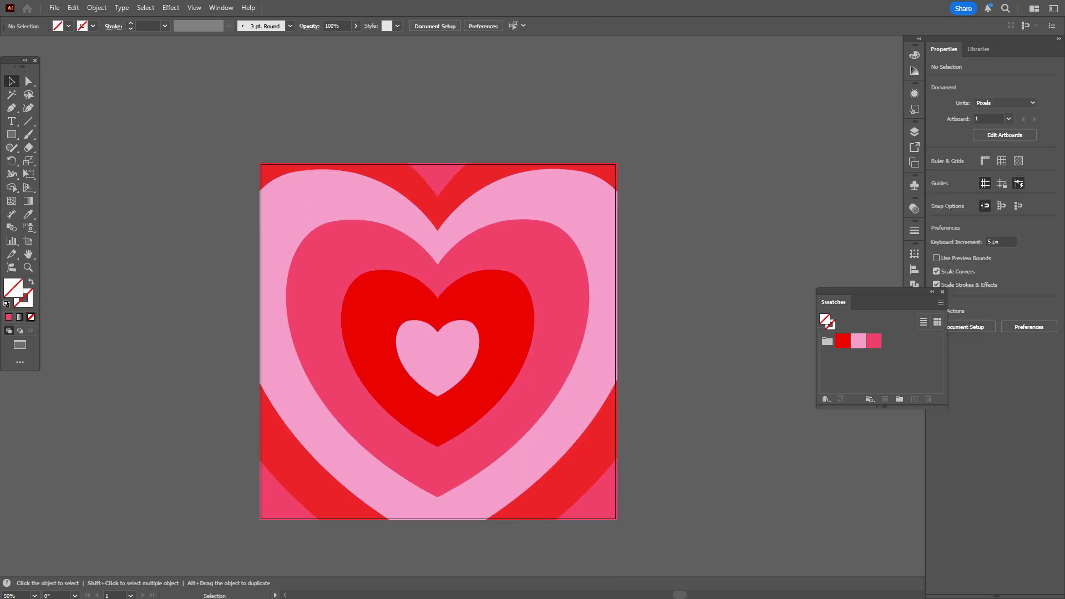
pyautogui.scroll(-1, 438, 342)
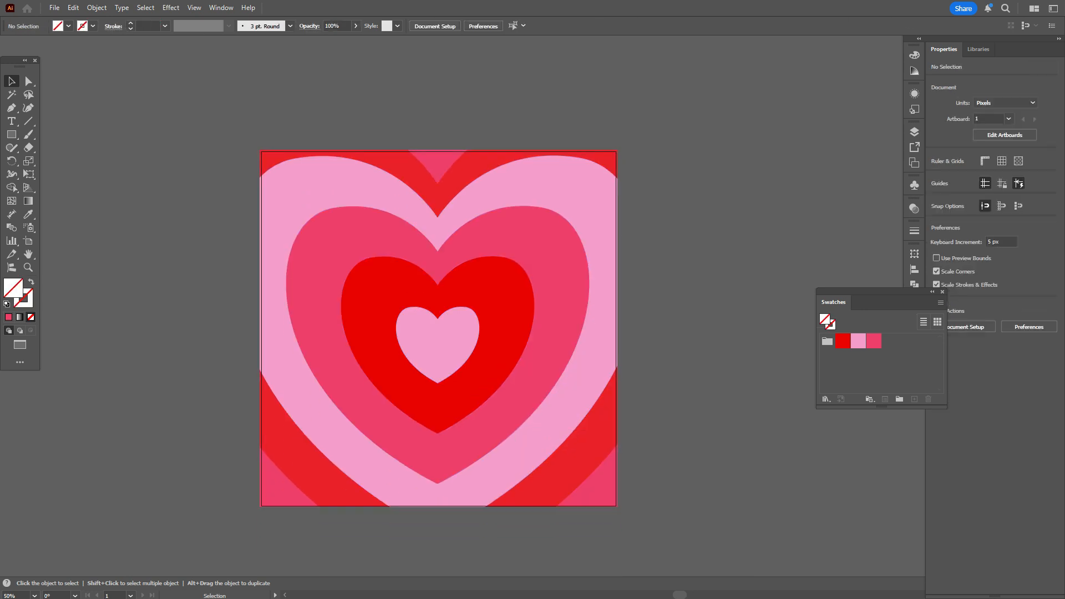
# Add an area text box about 1401 by 279 px across the hearts and set its font size to 100 pt
pyautogui.press('t')
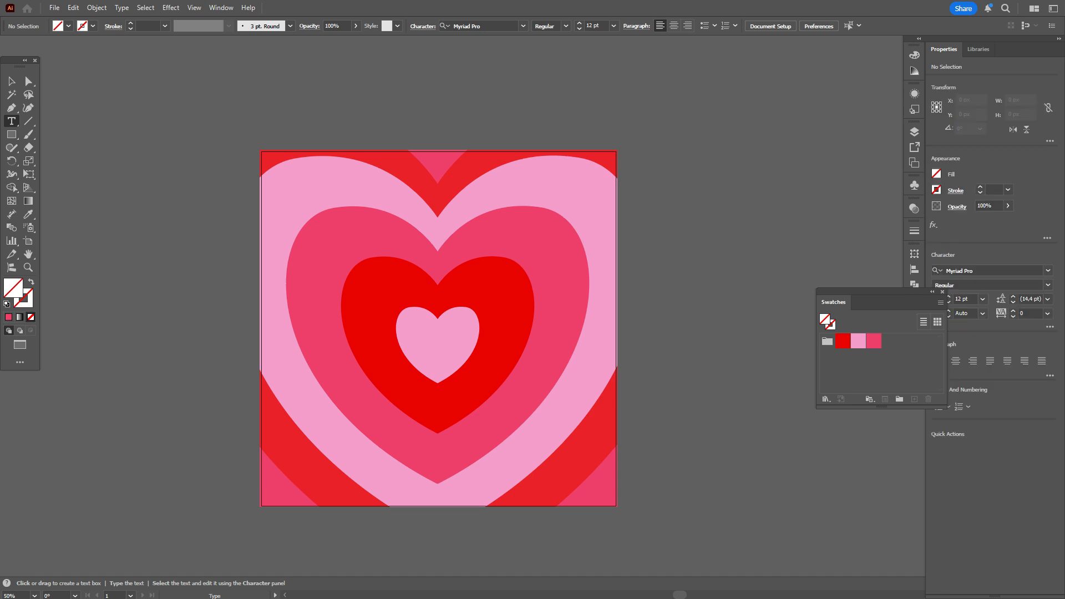
pyautogui.moveTo(223, 325); pyautogui.dragTo(720, 425)
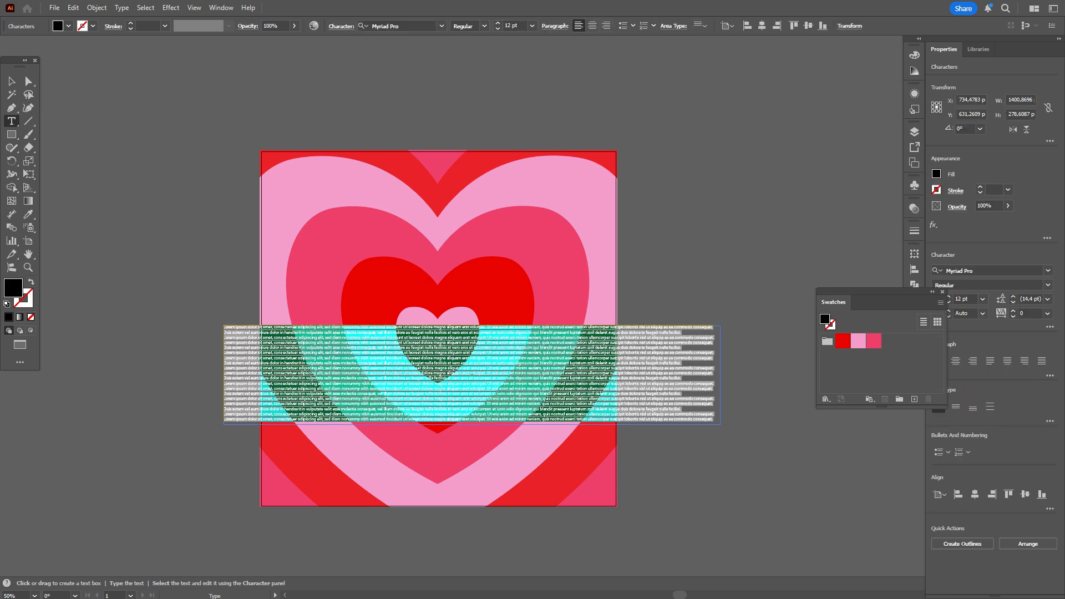
pyautogui.doubleClick(959, 299)
pyautogui.write('100')
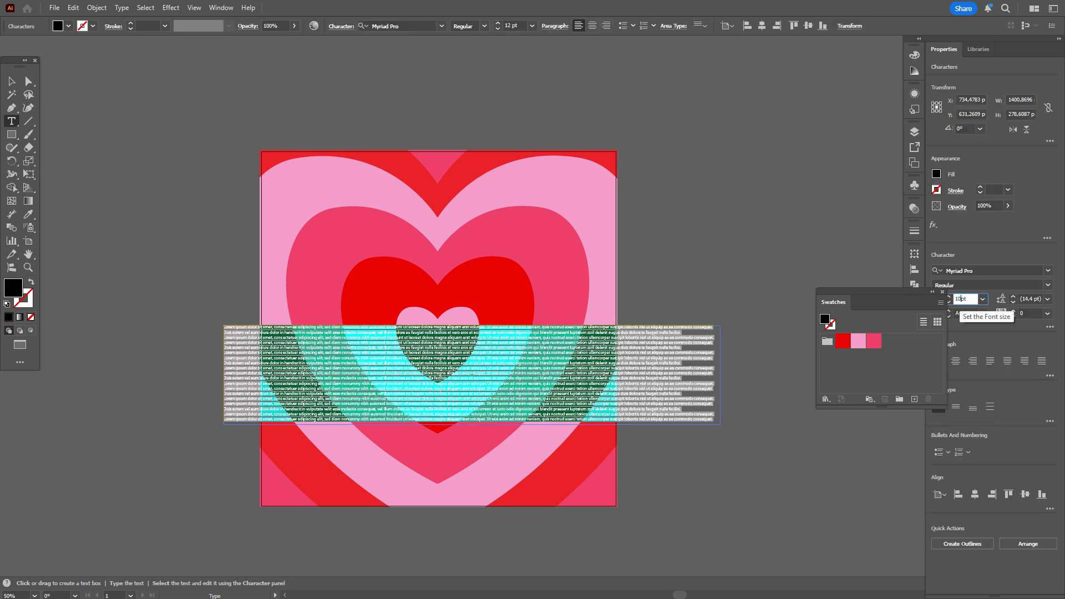
pyautogui.press('Return')
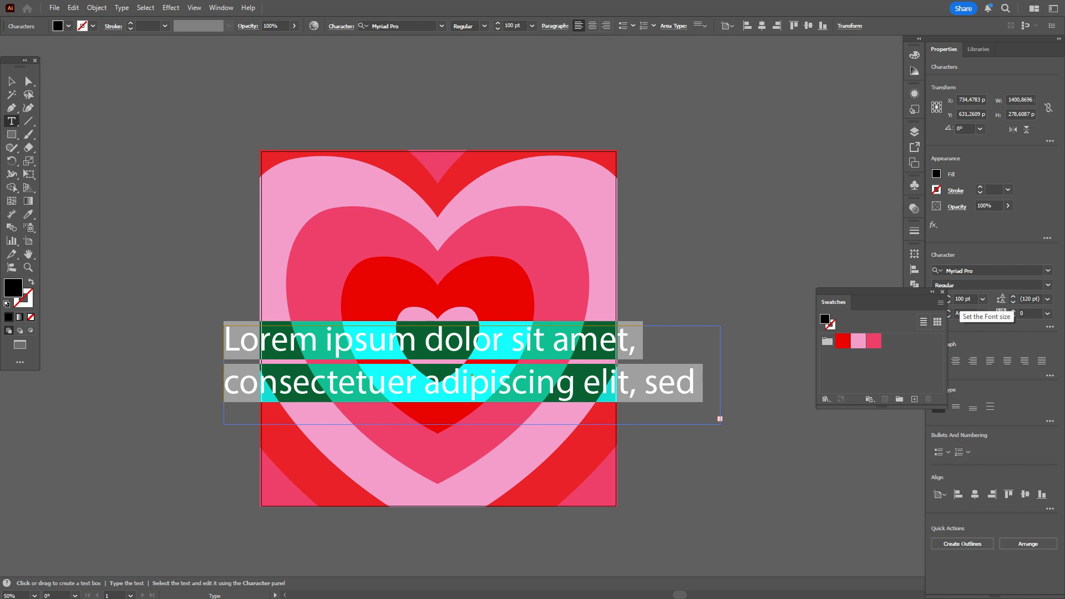
# Replace the placeholder text with "I love You" and move the text over the innermost heart
pyautogui.write('Ш')
pyautogui.press('BackSpace')
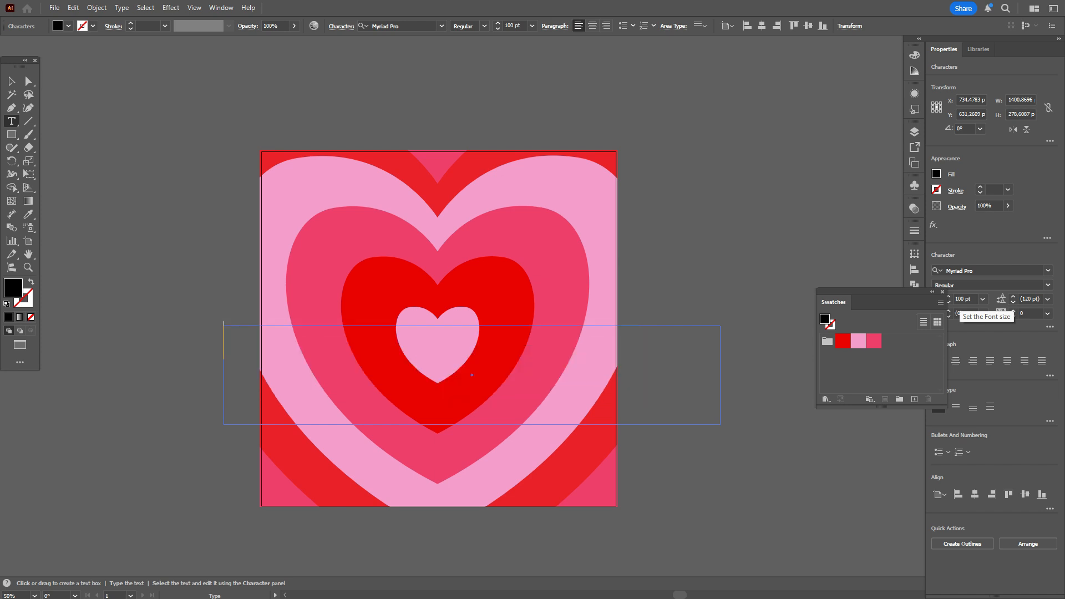
pyautogui.write('I love')
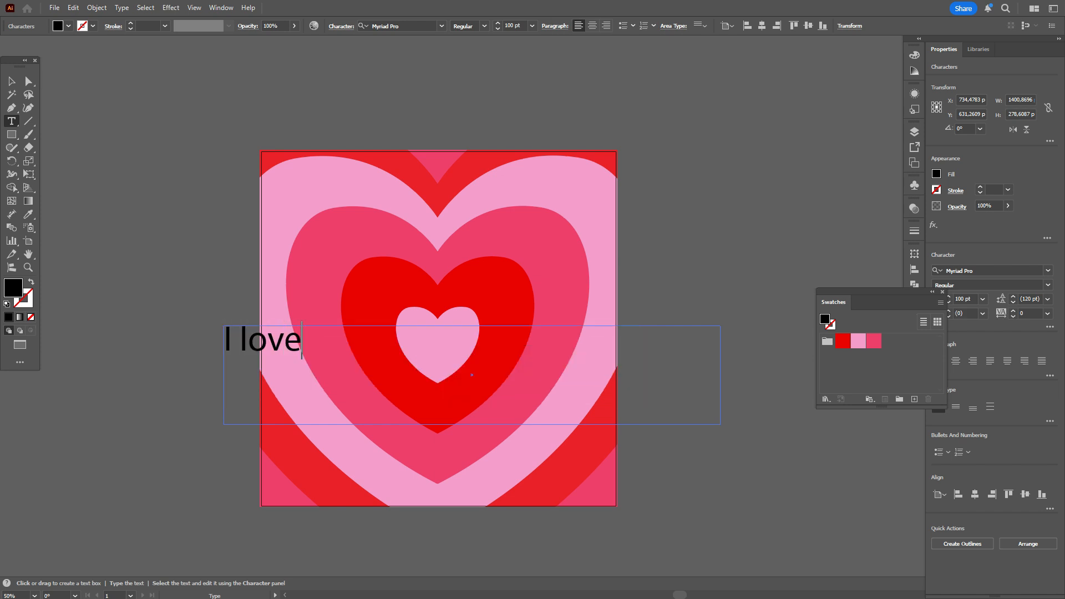
pyautogui.write(' You')
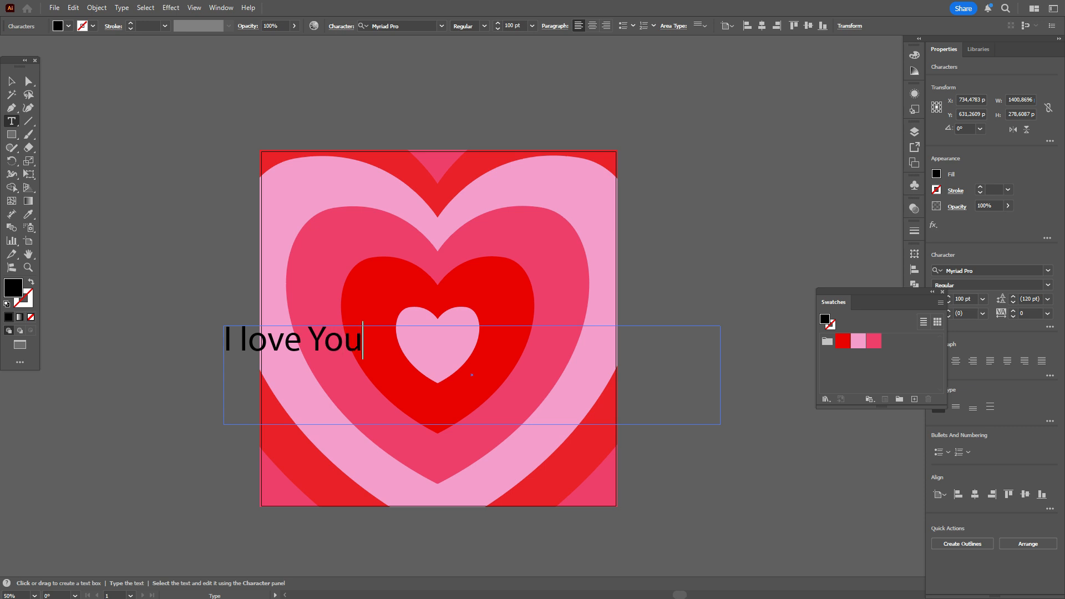
pyautogui.press('Escape')
pyautogui.moveTo(299, 340); pyautogui.dragTo(439, 341)
# Show all swatches, fill the text white and set its font to Housttely Signature
pyautogui.click(870, 399)
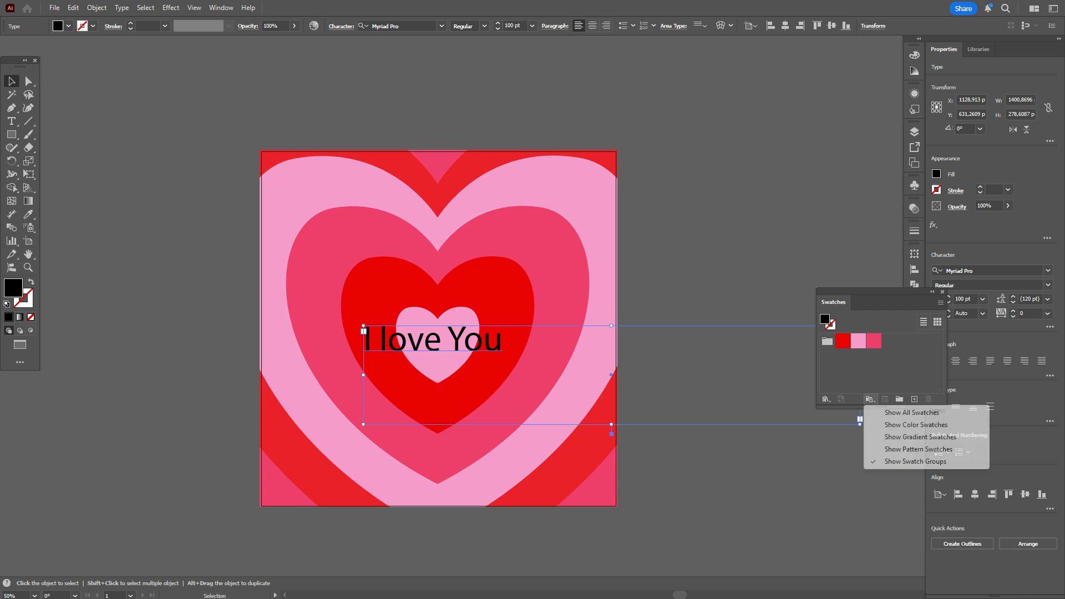
pyautogui.click(913, 412)
pyautogui.click(838, 336)
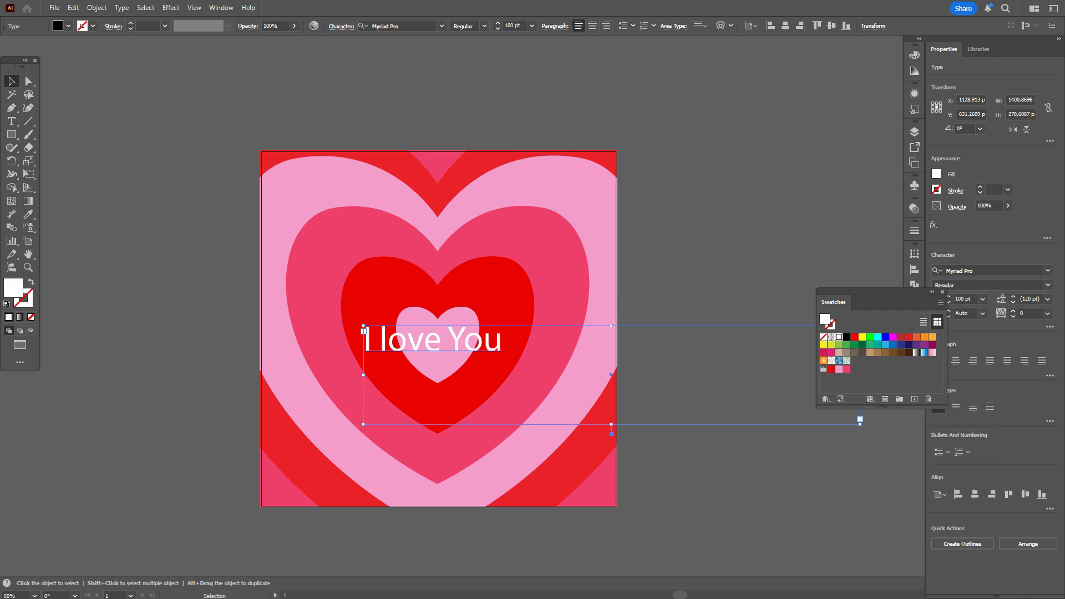
pyautogui.click(1047, 270)
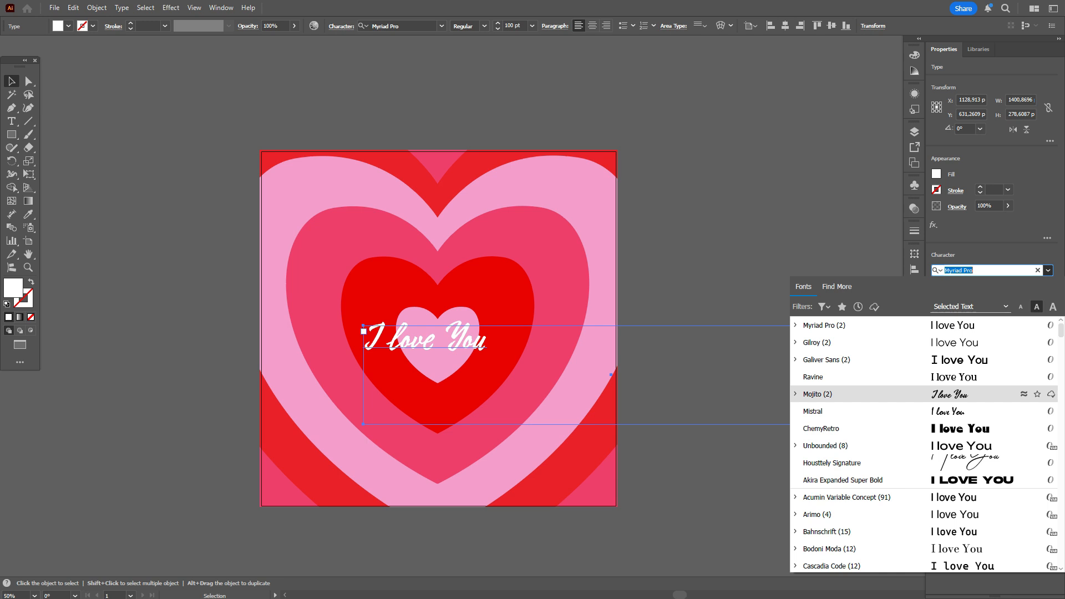
pyautogui.click(831, 462)
# Shift the text so it sits centred over the hearts, and convert it to outlines
pyautogui.moveTo(457, 349); pyautogui.dragTo(409, 349)
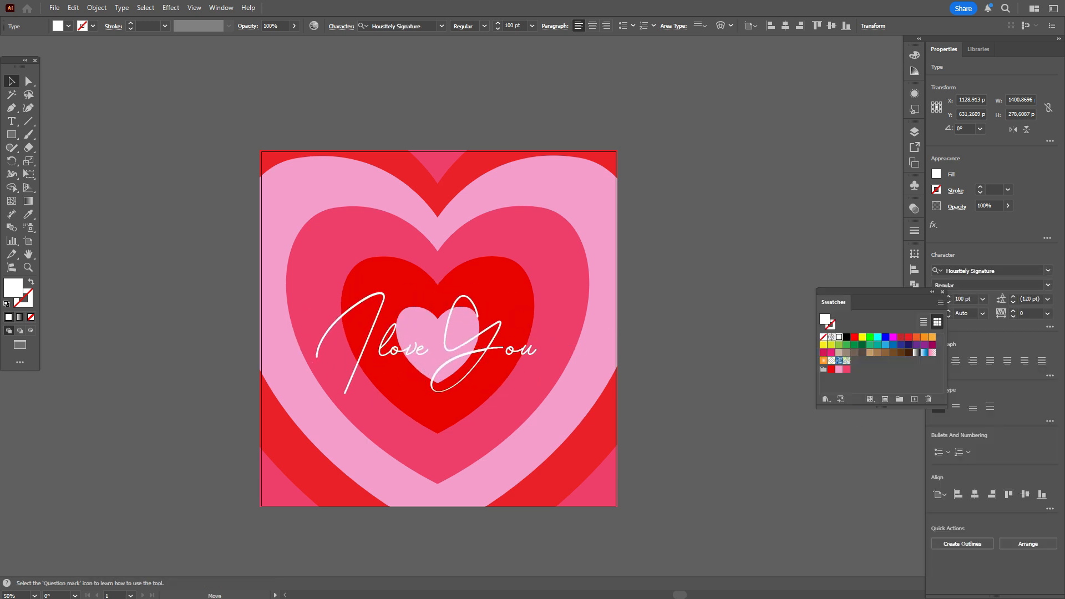
pyautogui.rightClick(515, 213)
pyautogui.click(559, 363)
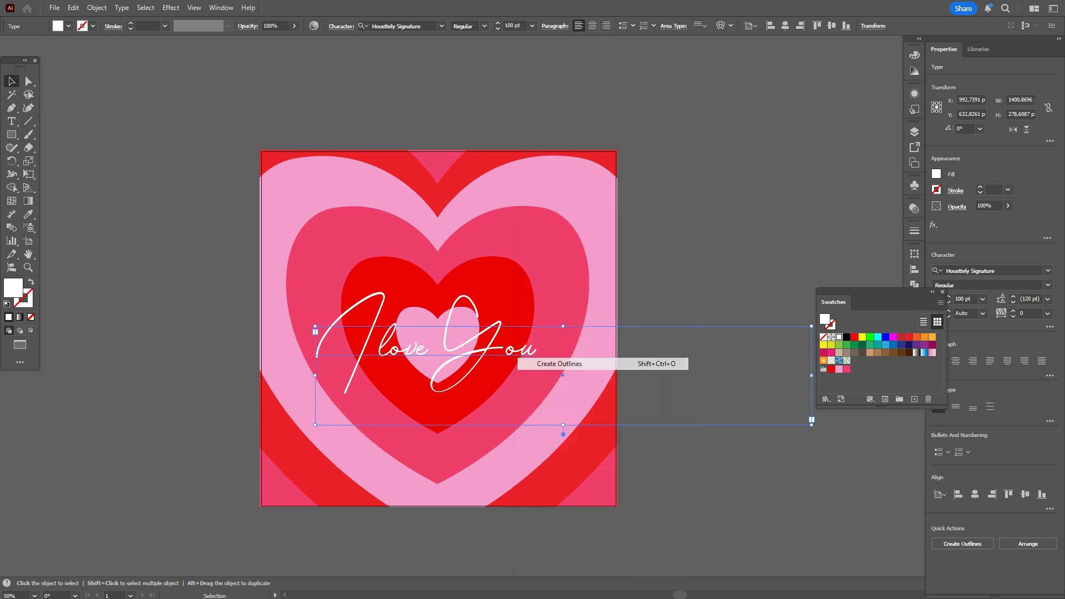
pyautogui.hotkey('ctrl', 'shift', 'a')
# Align the outlined text to its horizontal and vertical centre, and nudge it slightly lower over the innermost heart
pyautogui.moveTo(409, 350); pyautogui.dragTo(412, 352)
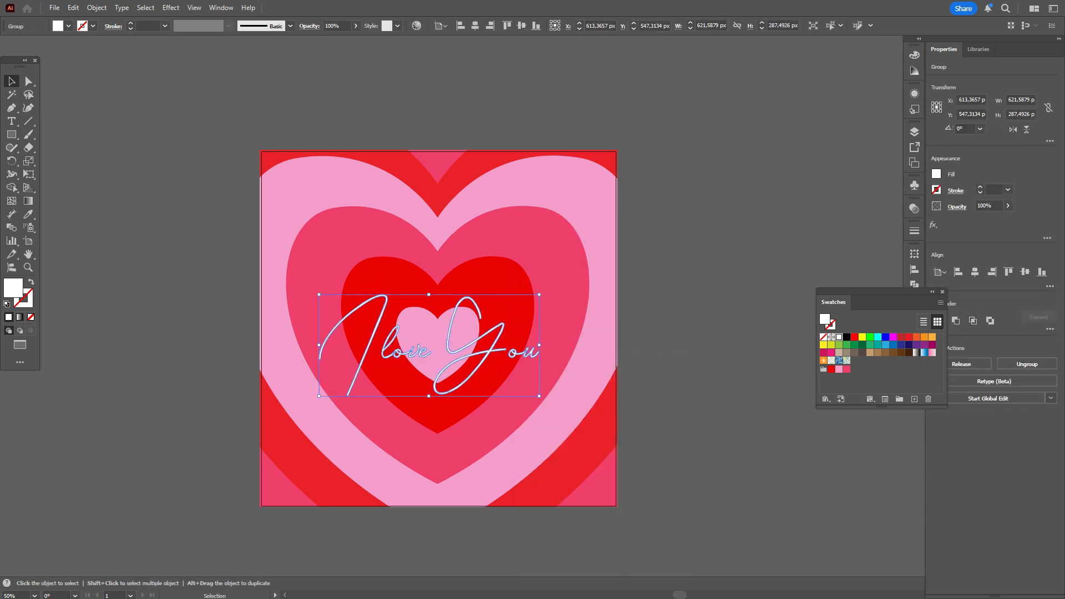
pyautogui.click(975, 272)
pyautogui.click(1025, 272)
pyautogui.click(731, 260)
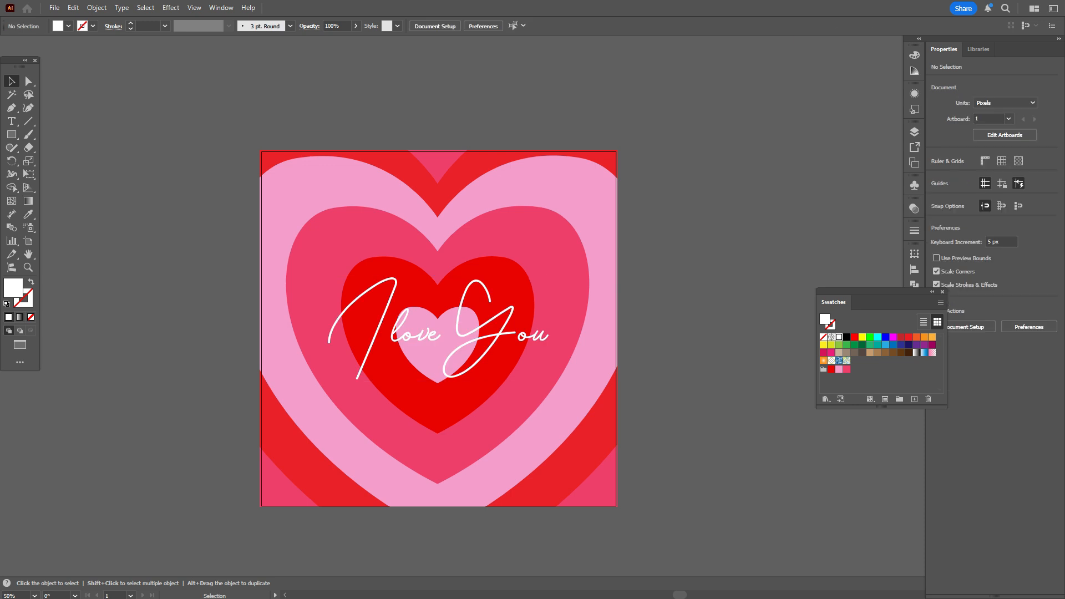
pyautogui.moveTo(434, 335); pyautogui.dragTo(429, 350)
pyautogui.click(676, 339)
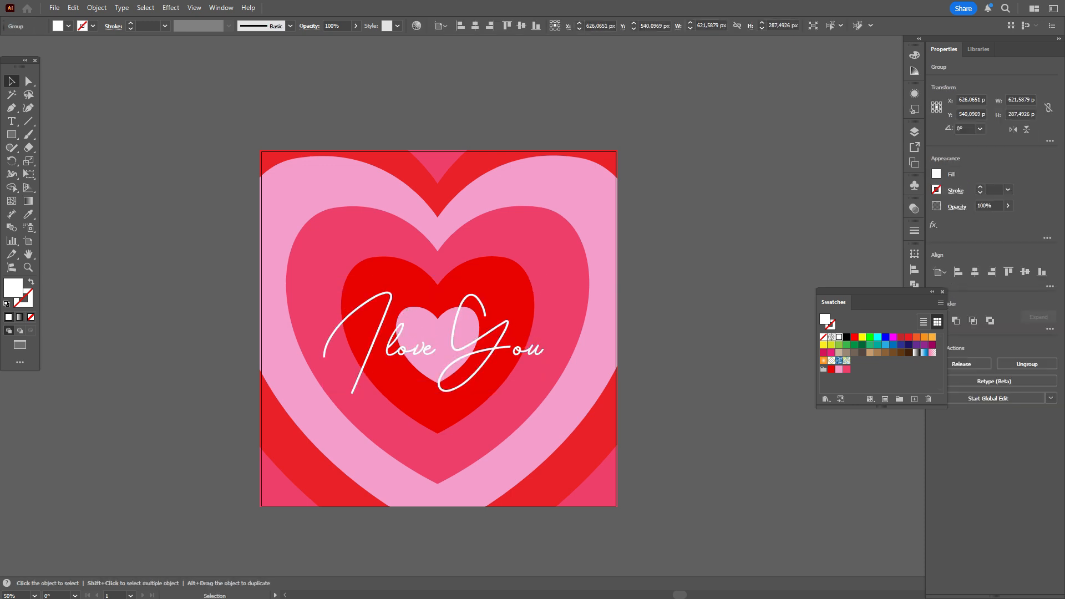
pyautogui.scroll(-1, 677, 338)
pyautogui.scroll(1, 438, 308)
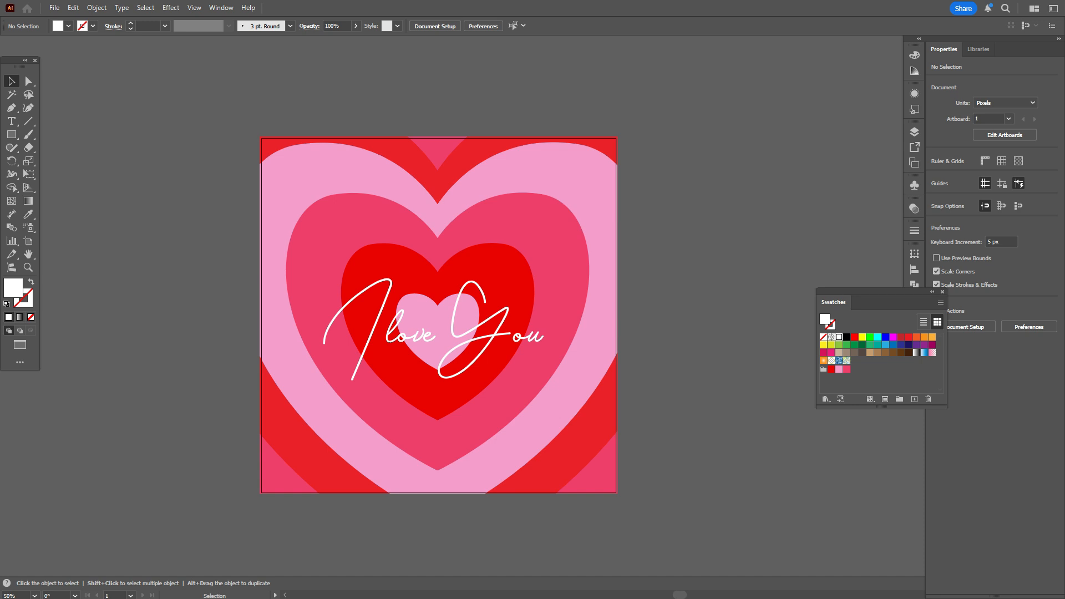